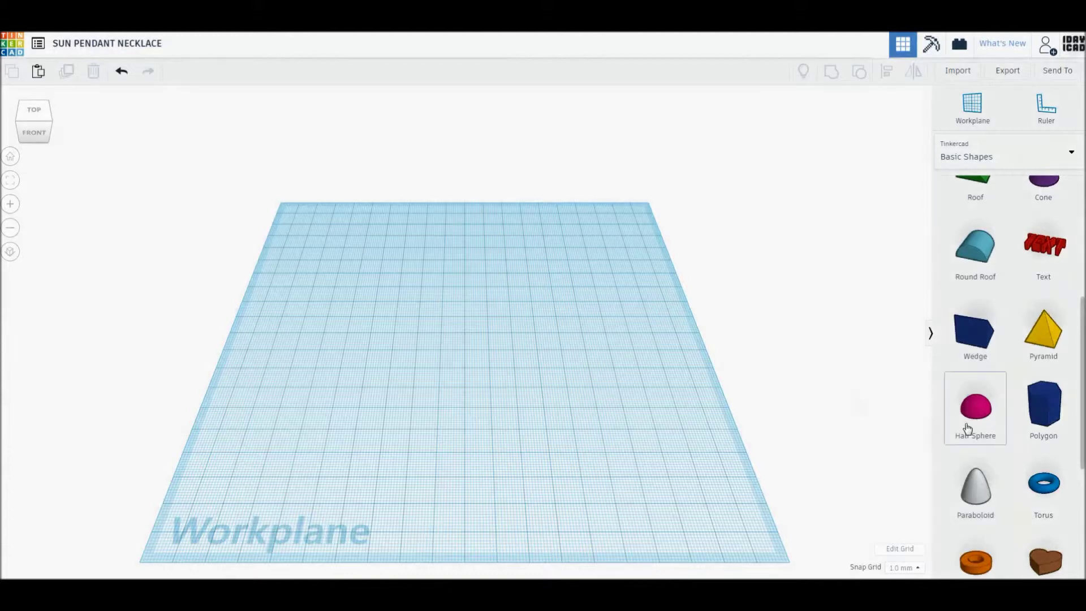
Place a cylinder at the workplane centre, 3 mm tall with 64 sides.
scroll(965, 429, up, 2)
scroll(967, 428, up, 2)
scroll(968, 428, down, 1)
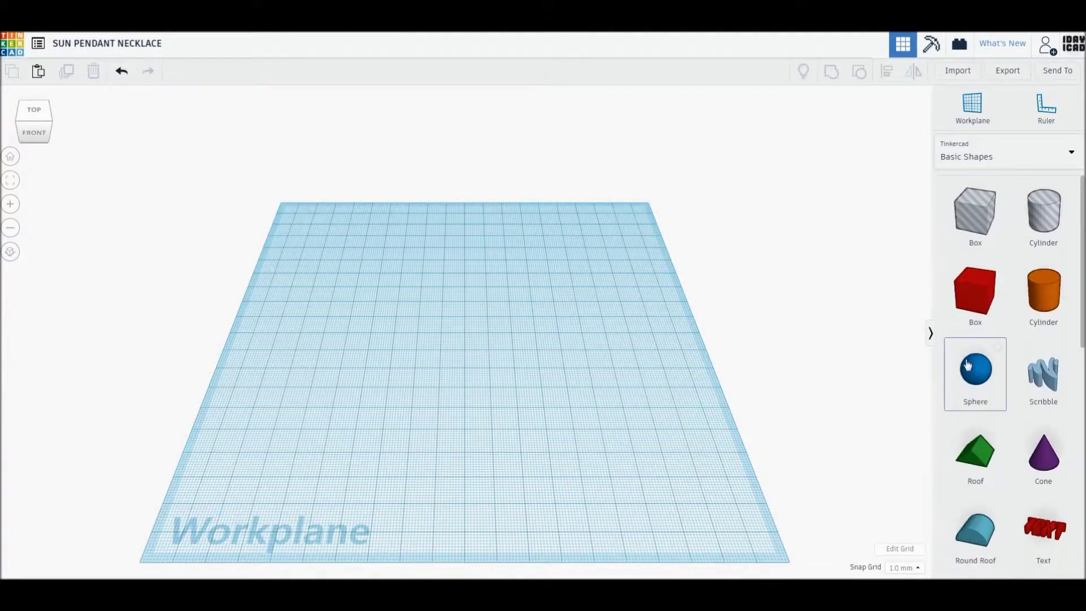
drag(1043, 298, 486, 355)
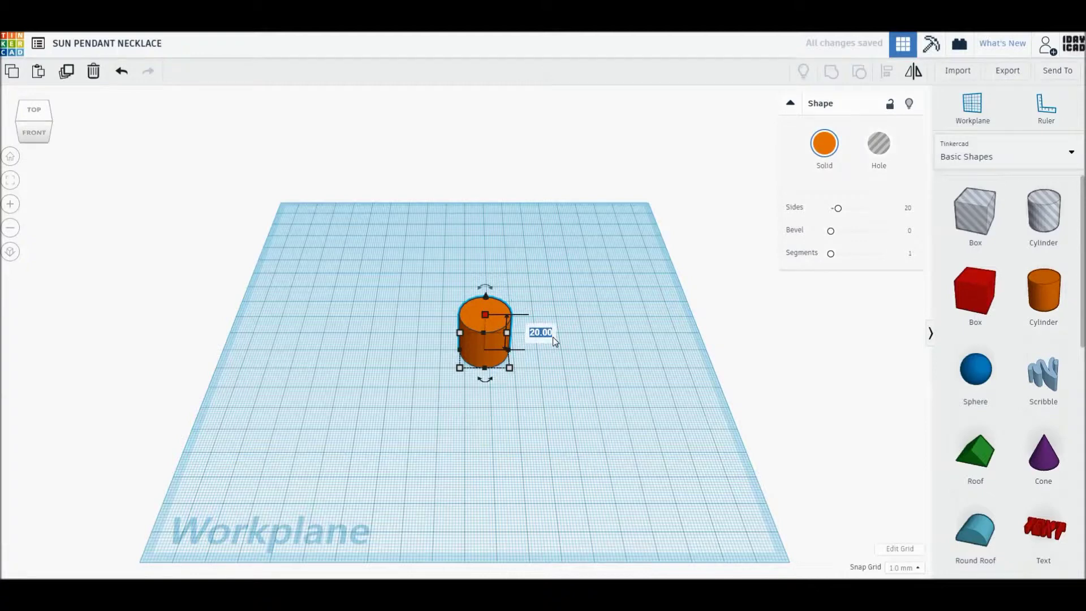
text(3)
key(Return)
drag(838, 209, 910, 211)
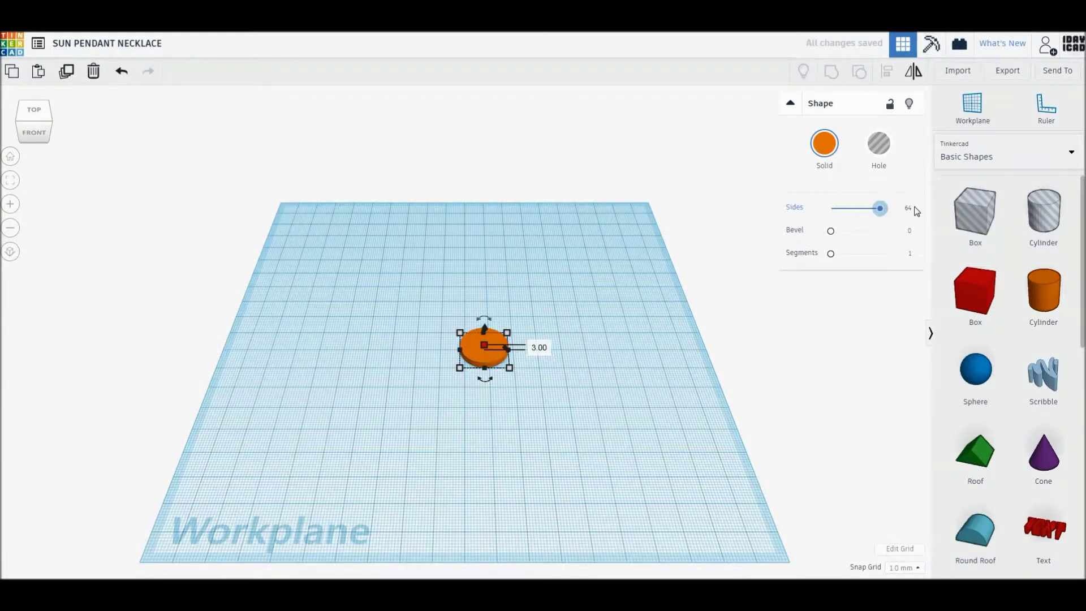
Switch to a top-down orthographic view and deselect the disc.
click(34, 110)
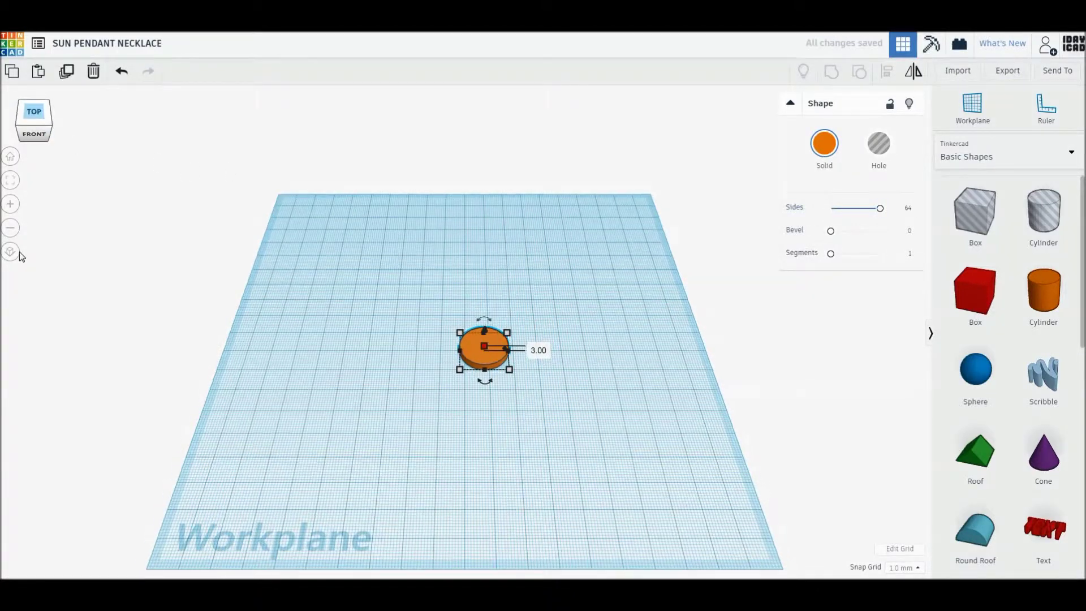
click(11, 252)
click(315, 464)
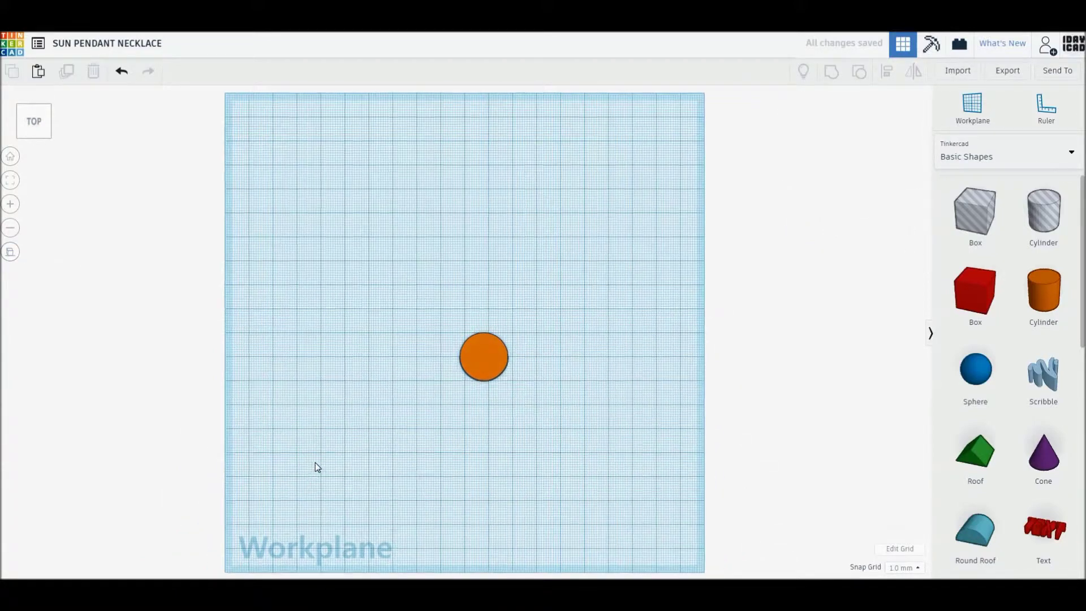
Copy the disc and place the copy 10 mm above the original.
scroll(315, 463, up, 2)
scroll(339, 457, up, 2)
scroll(430, 425, up, 2)
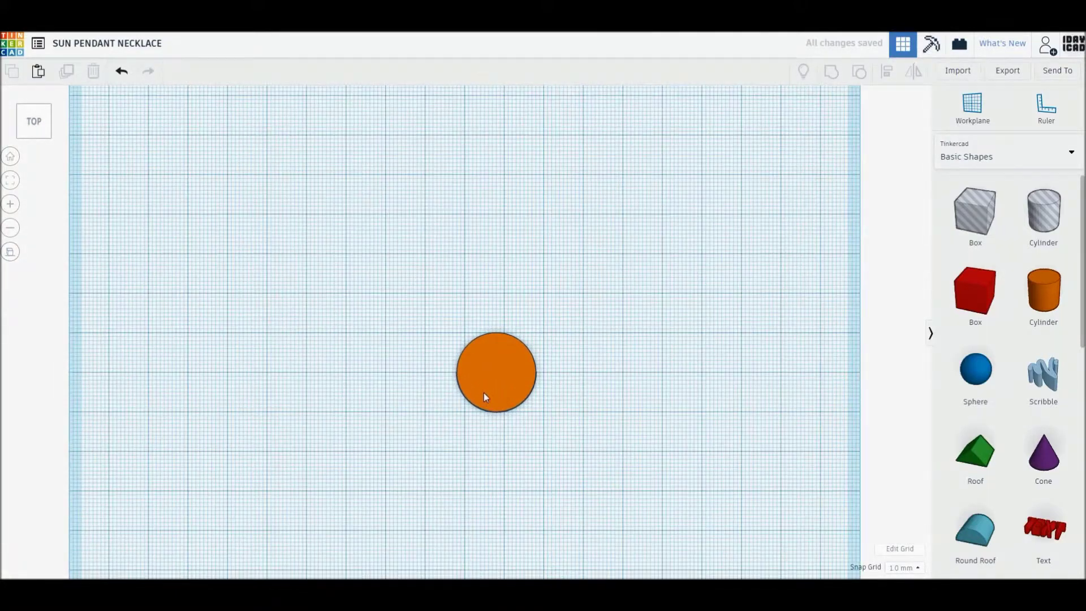
click(481, 396)
scroll(468, 408, up, 1)
scroll(466, 419, up, 1)
scroll(467, 420, up, 1)
scroll(469, 423, up, 1)
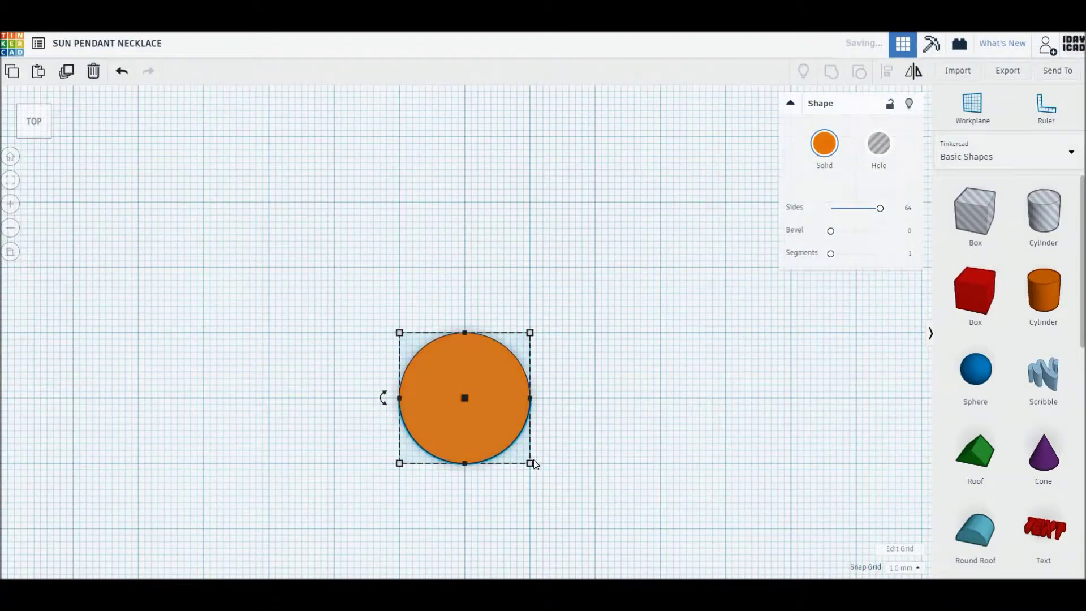
alt+drag(498, 447, 499, 374)
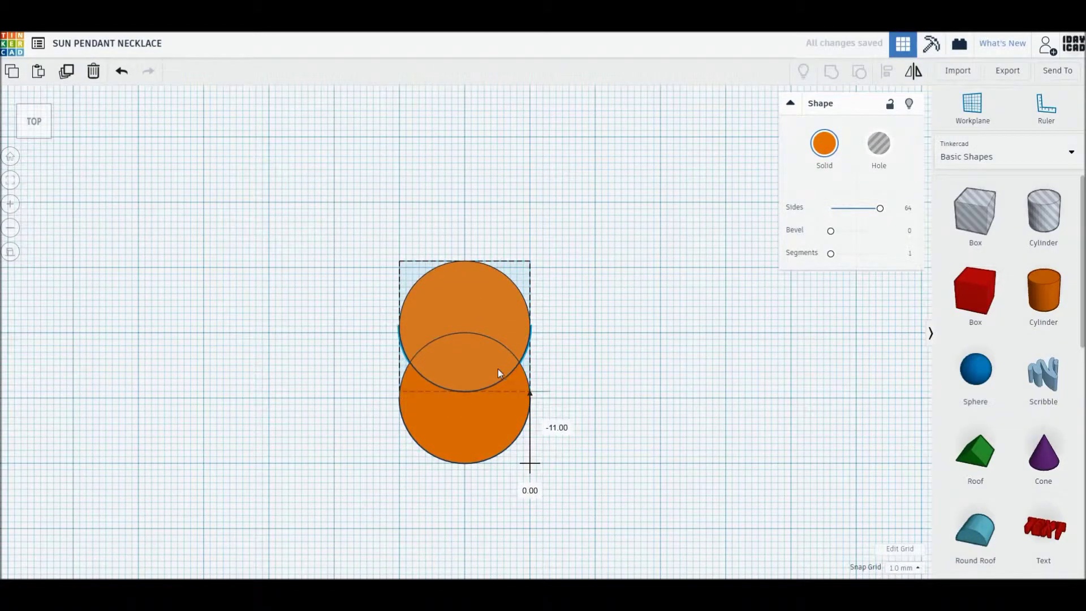
mouse_move(498, 371)
alt+mouse_down()
mouse_move(462, 365)
mouse_move(463, 353)
alt+mouse_up()
Narrow the copy to 8 mm wide, via 14 and 10 mm.
alt+drag(401, 333, 424, 336)
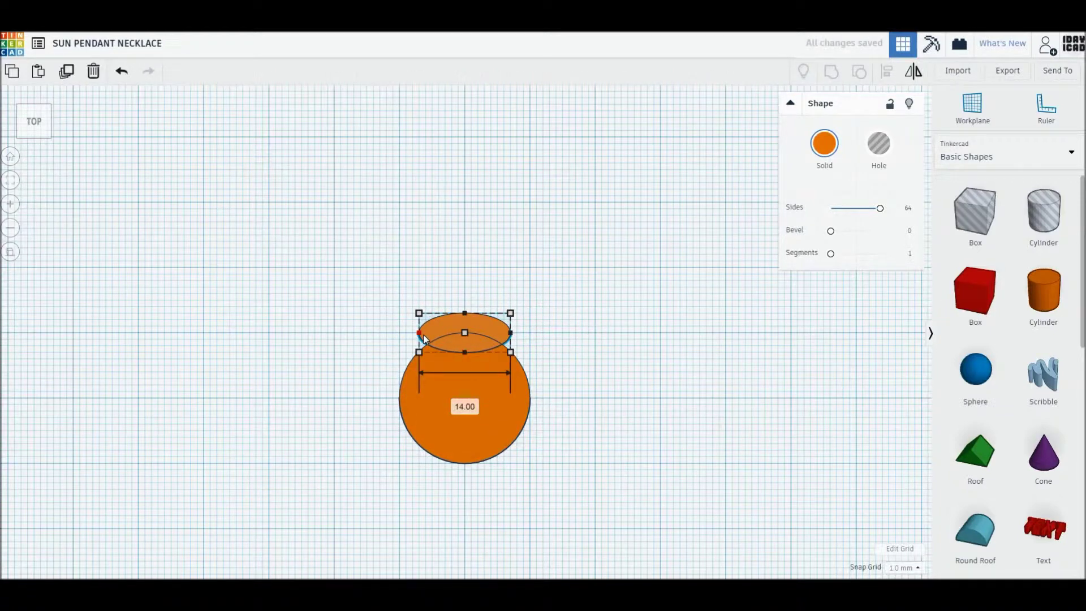
alt+drag(425, 338, 432, 339)
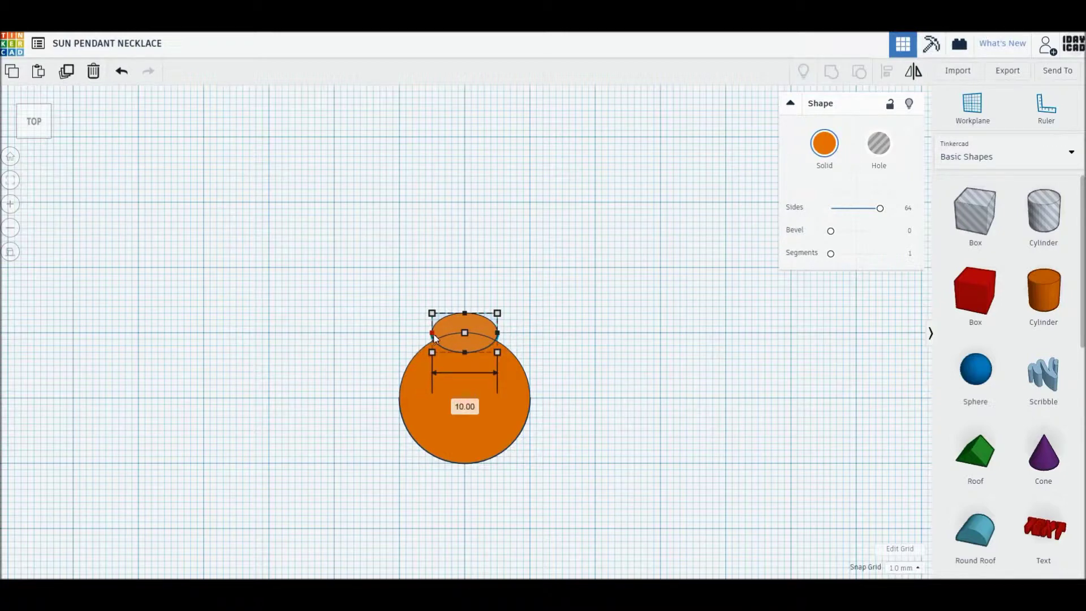
alt+drag(435, 333, 438, 334)
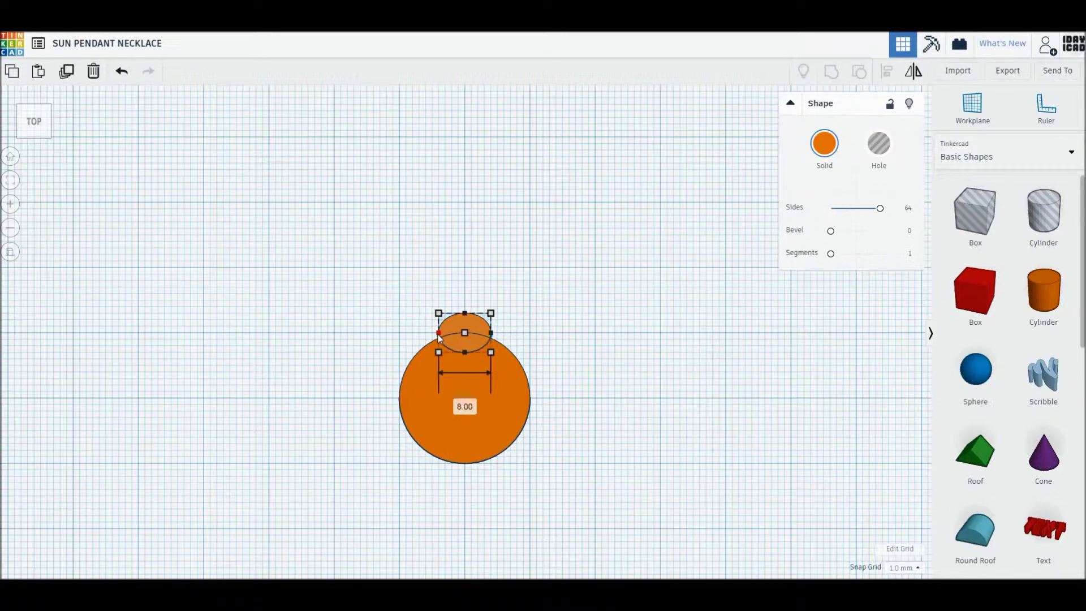
Make the narrow copy a hole and duplicate it to the disc's bottom edge.
click(879, 143)
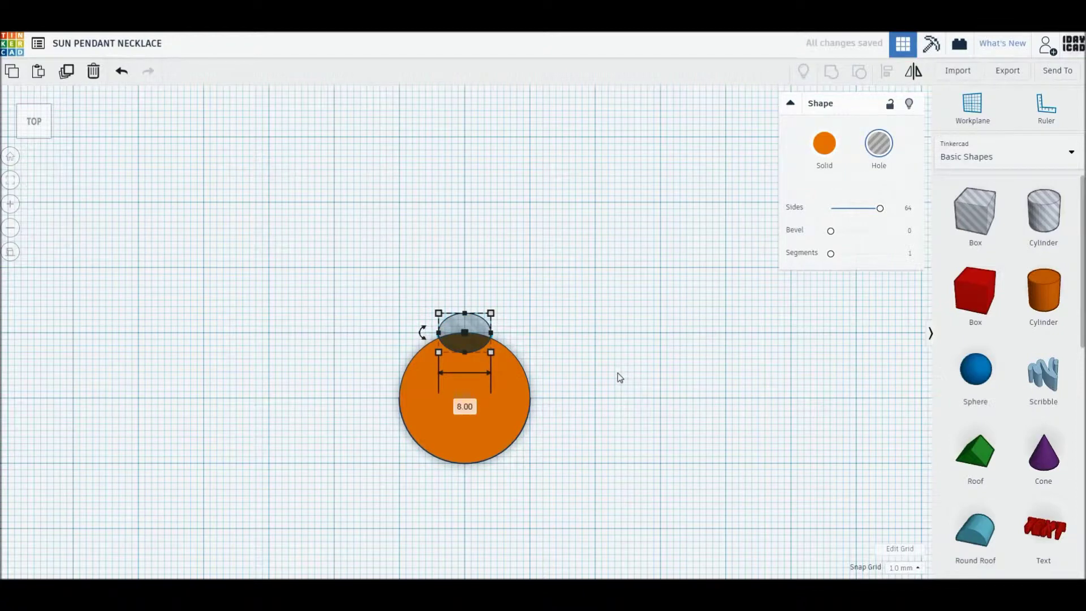
click(469, 317)
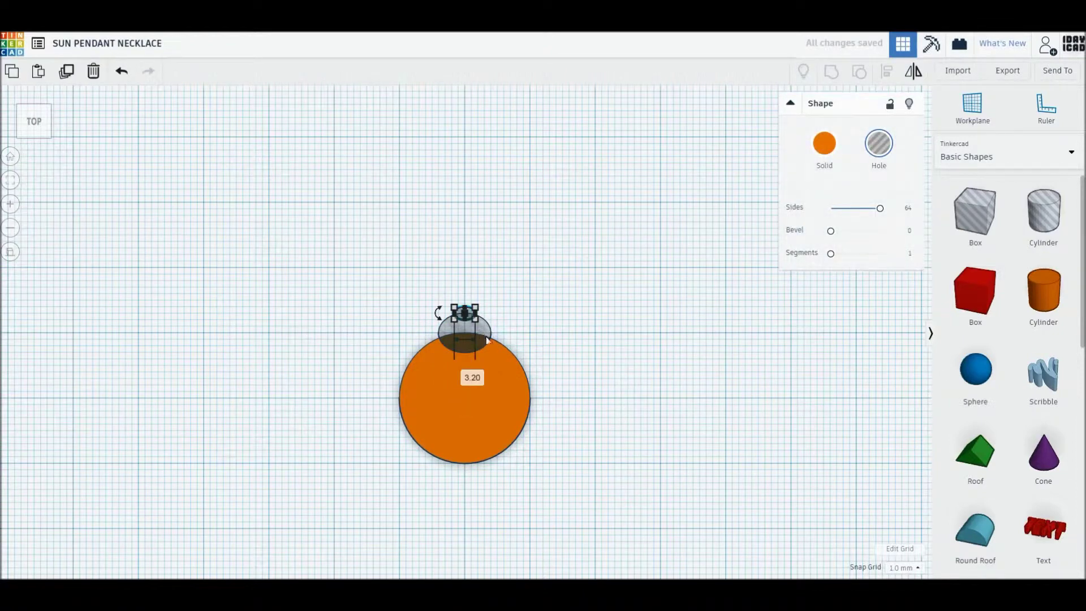
click(532, 392)
middle_drag(532, 392, 532, 341)
click(477, 273)
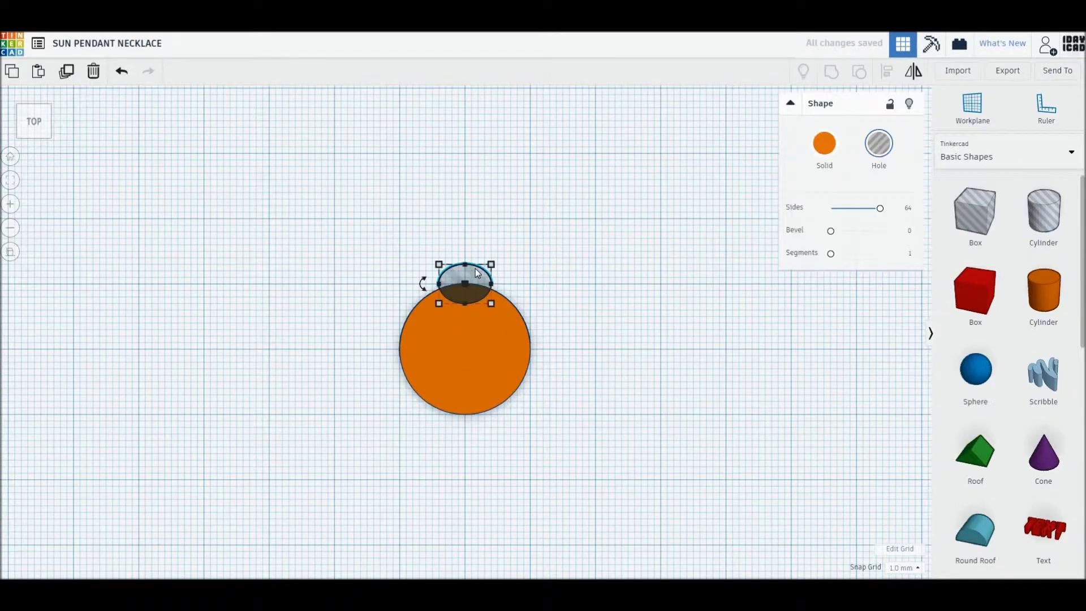
key(ctrl+d)
drag(478, 273, 477, 406)
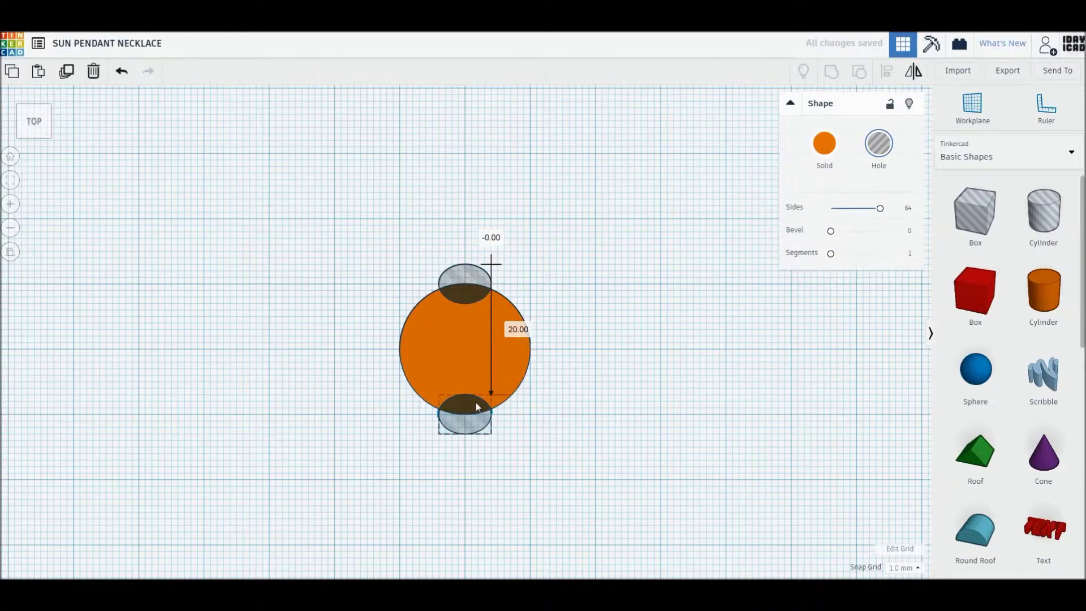
Rotate the hole pair 45° and repeat it to make eight notches.
shift+click(470, 280)
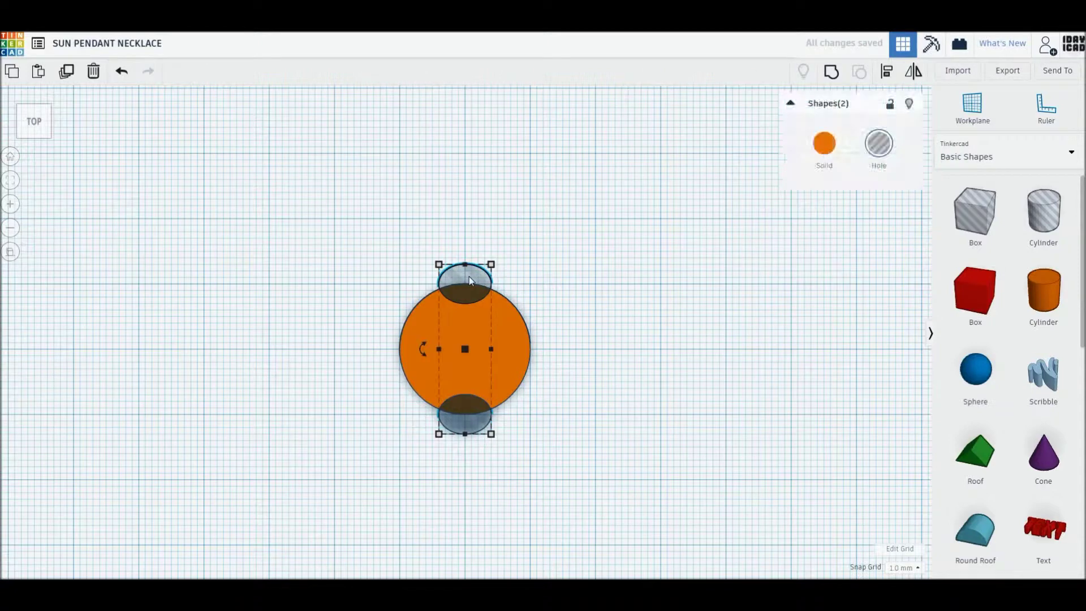
key(ctrl+d)
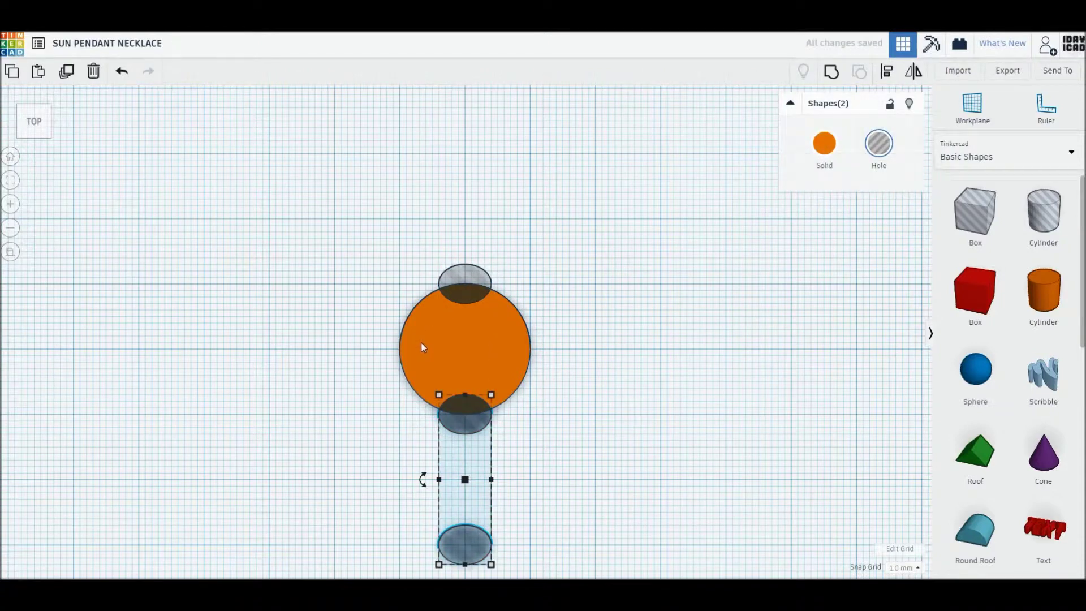
key(Delete)
click(458, 274)
shift+click(468, 427)
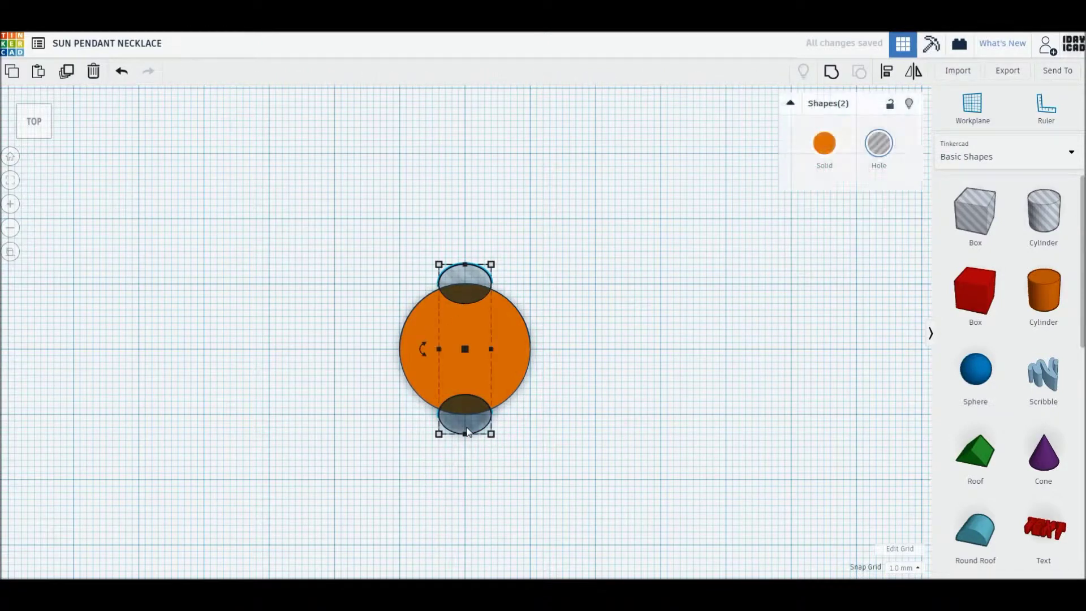
drag(422, 356, 426, 382)
key(ctrl+d)
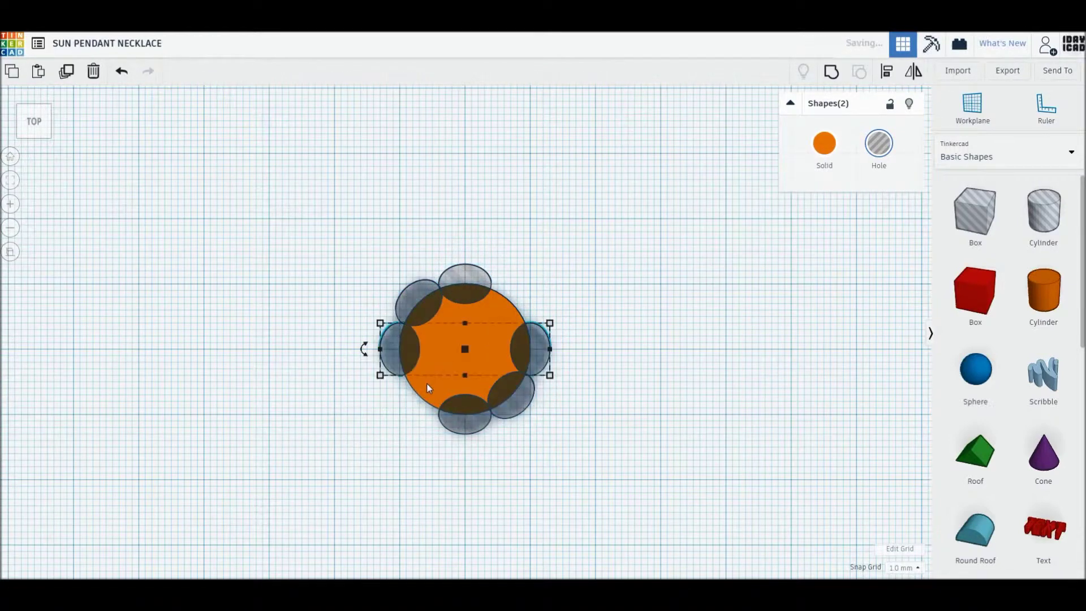
key(ctrl+d)
Rotate the disc and eight holes by -22.5° and group them into a star.
click(601, 369)
drag(325, 232, 593, 515)
drag(364, 348, 369, 308)
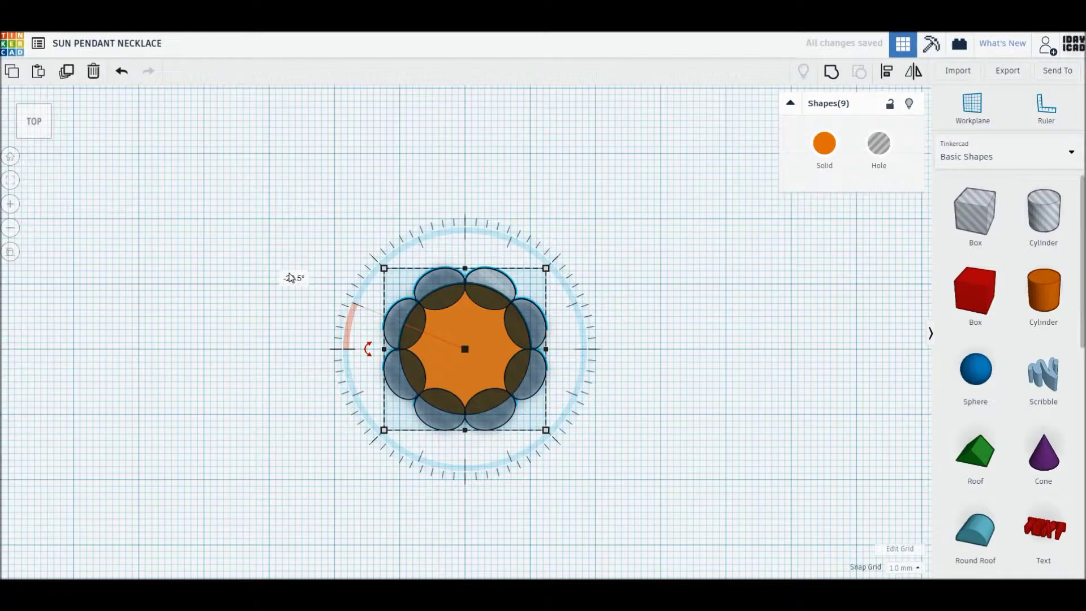
key(ctrl+g)
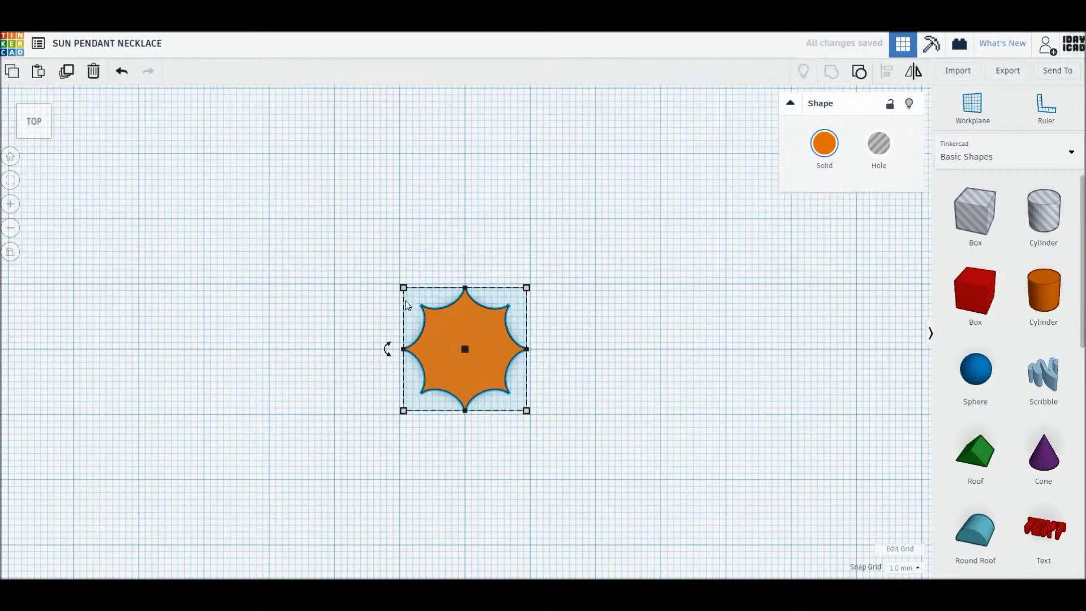
Resize the star to 20 × 20 mm, then nudge it slightly right and down.
click(591, 437)
click(494, 371)
mouse_move(403, 287)
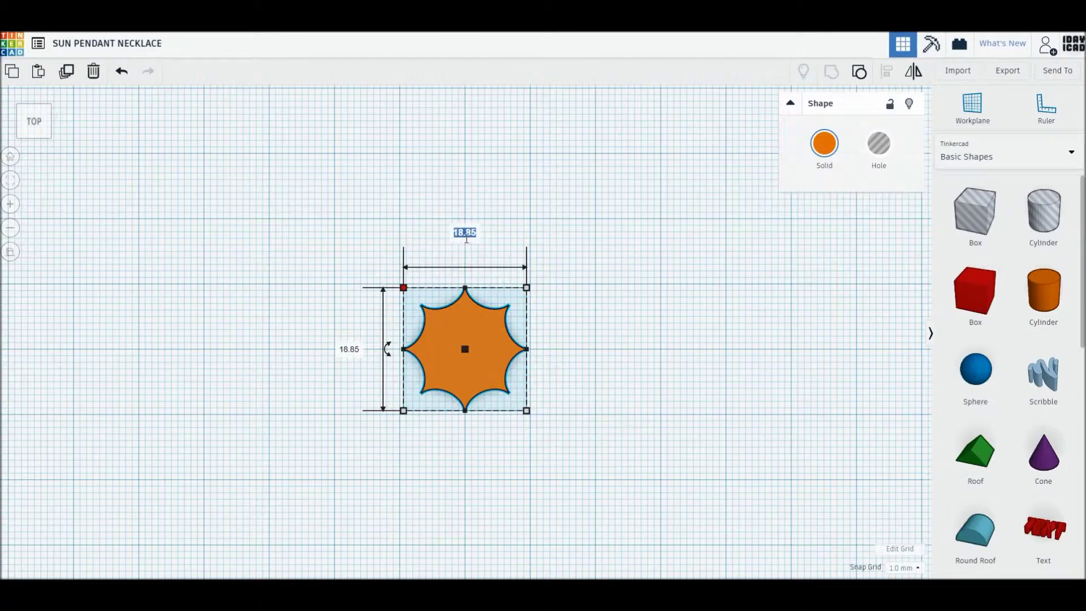
key(Return)
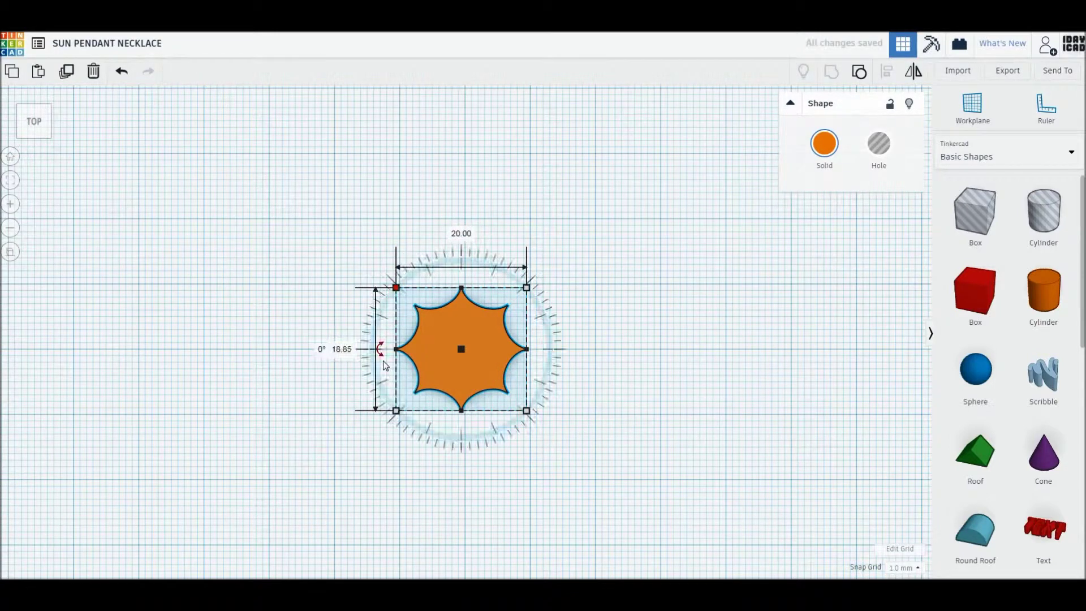
text(20)
key(Return)
click(425, 465)
drag(482, 382, 487, 385)
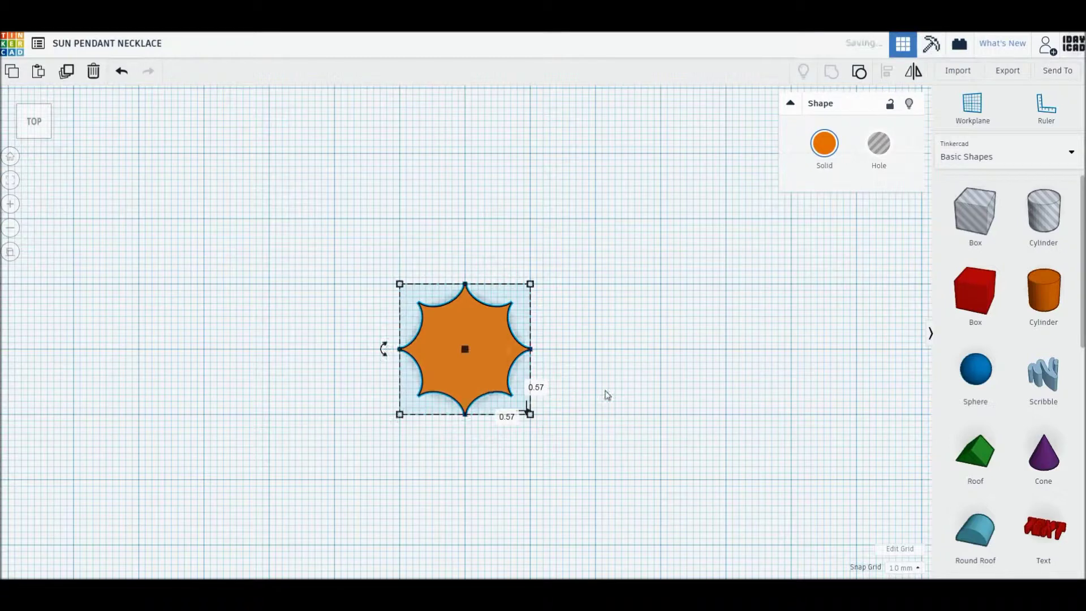
click(623, 349)
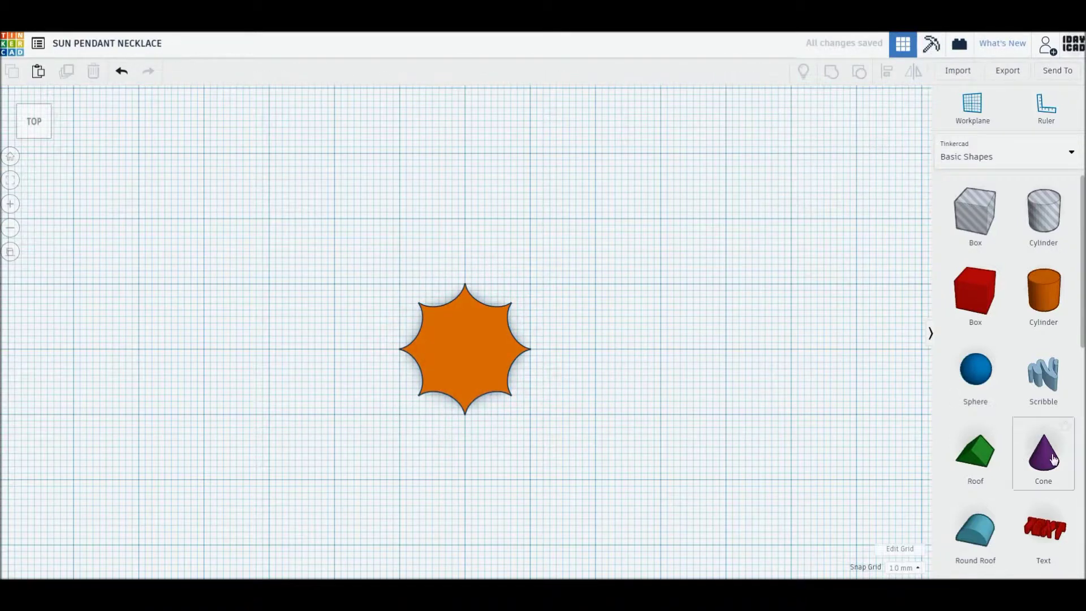
Add a cone beside the star, 6 mm tall with 64 sides, raised off the workplane.
drag(1044, 452, 600, 357)
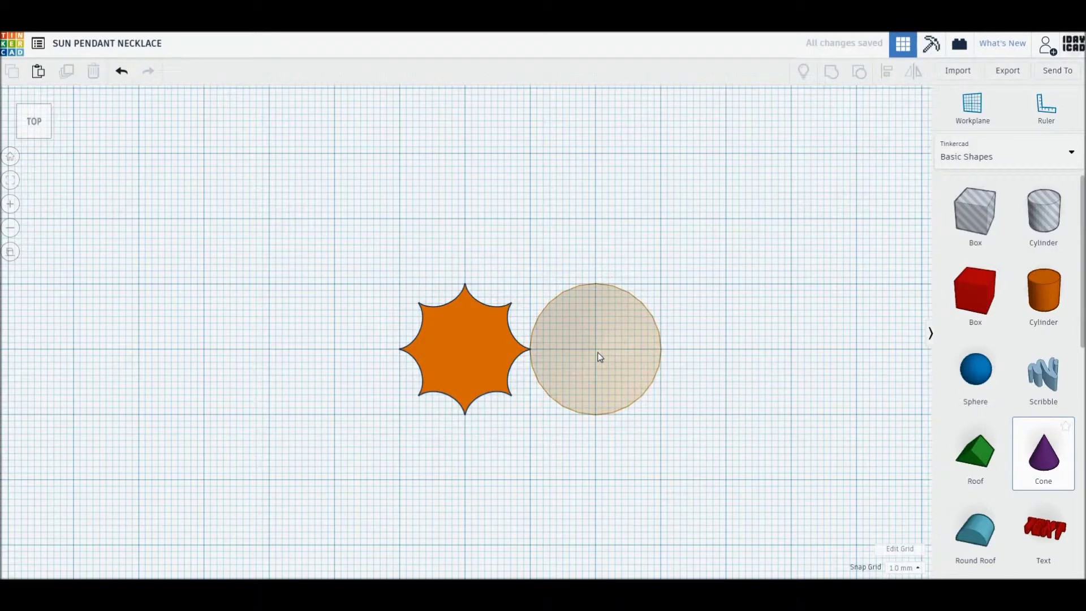
right_drag(617, 379, 603, 298)
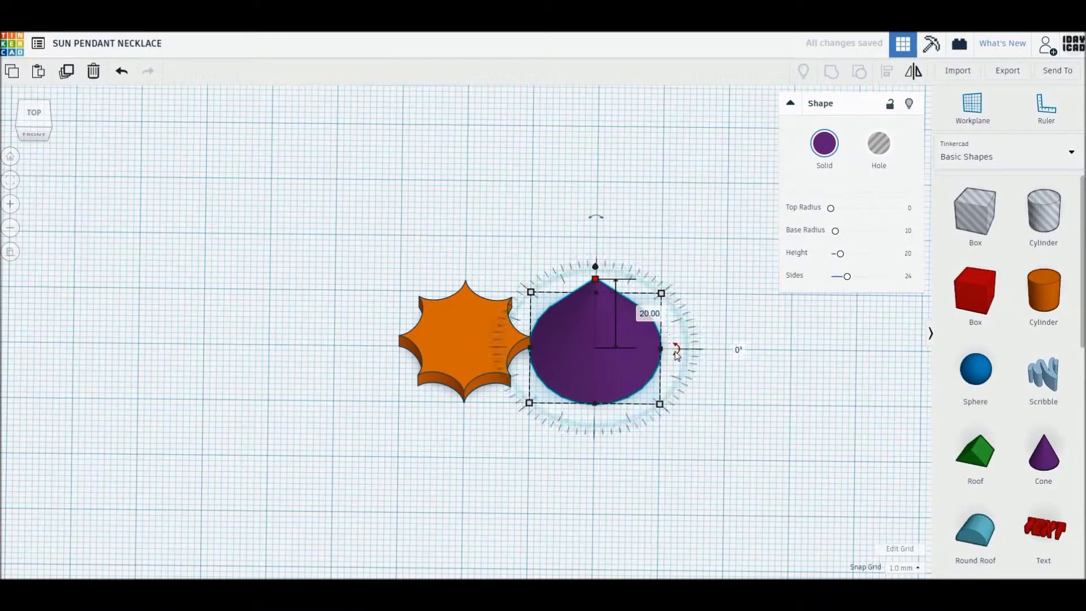
mouse_move(595, 280)
key(f)
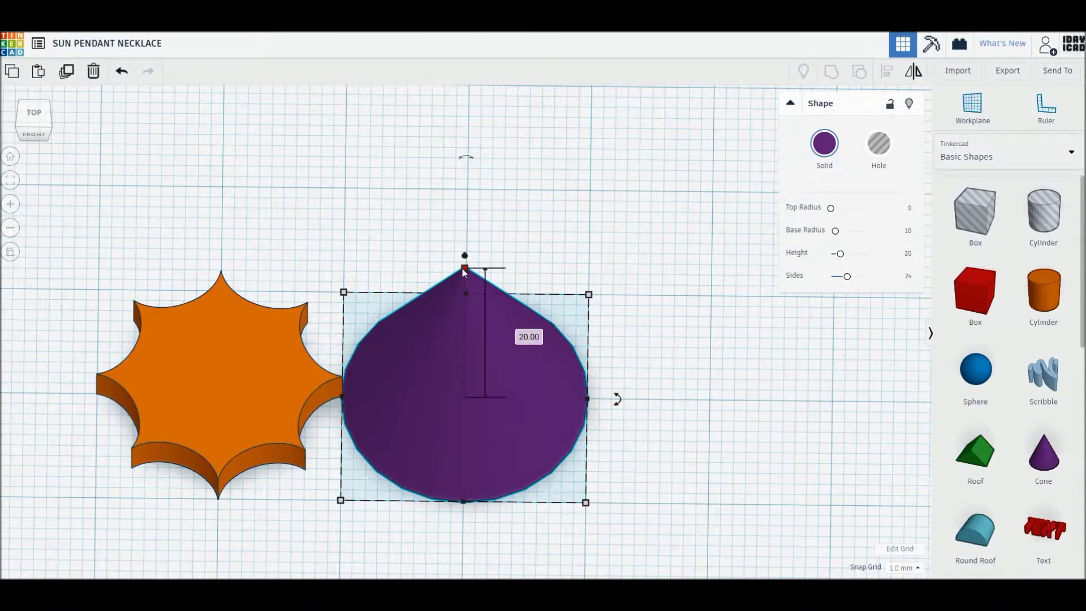
click(523, 332)
text(6)
key(Return)
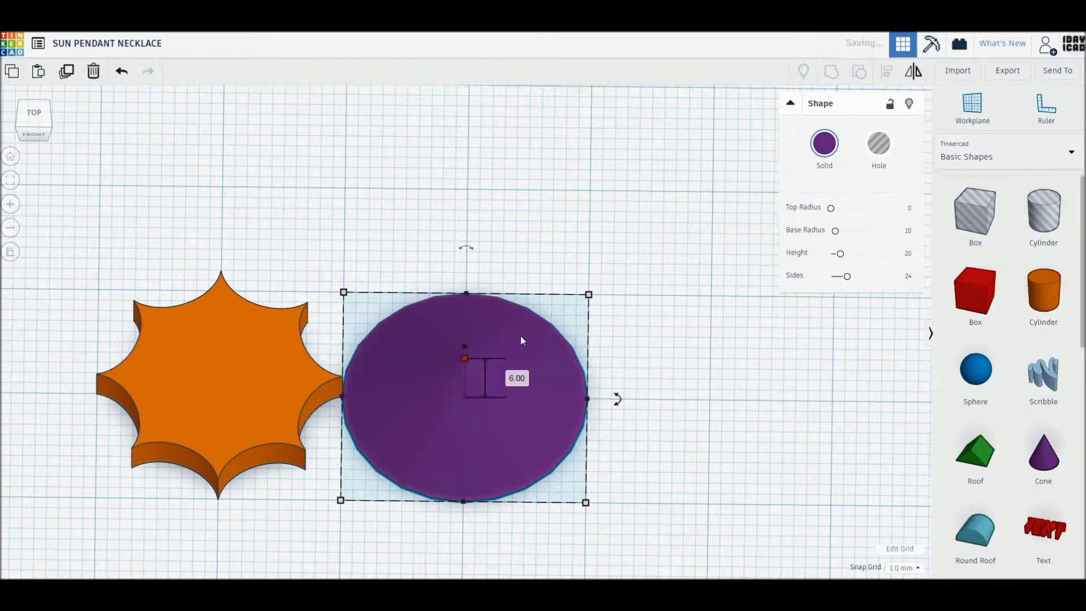
drag(849, 280, 912, 281)
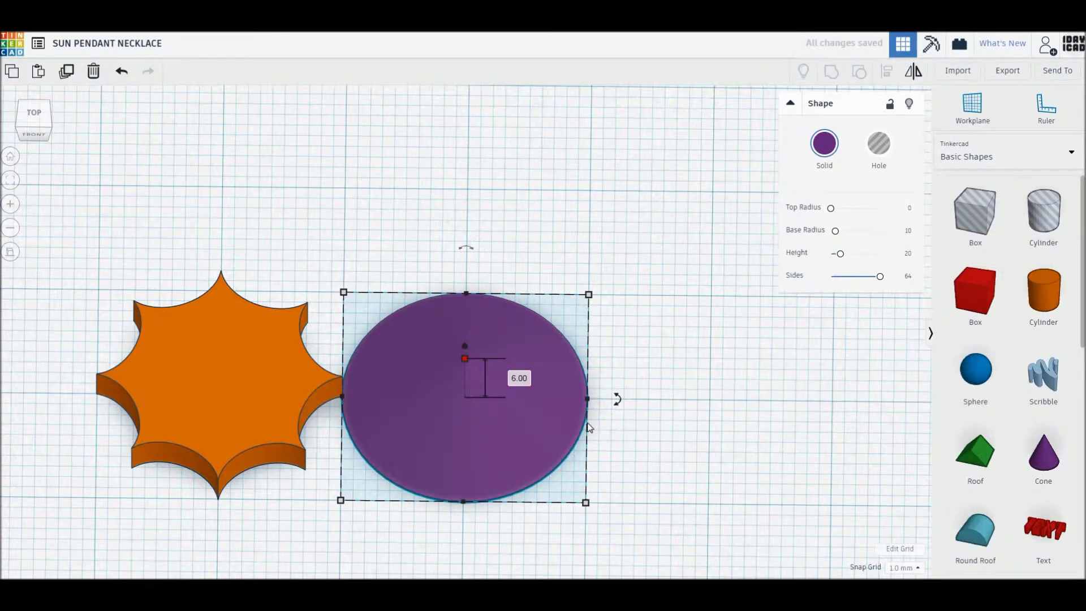
drag(605, 474, 602, 480)
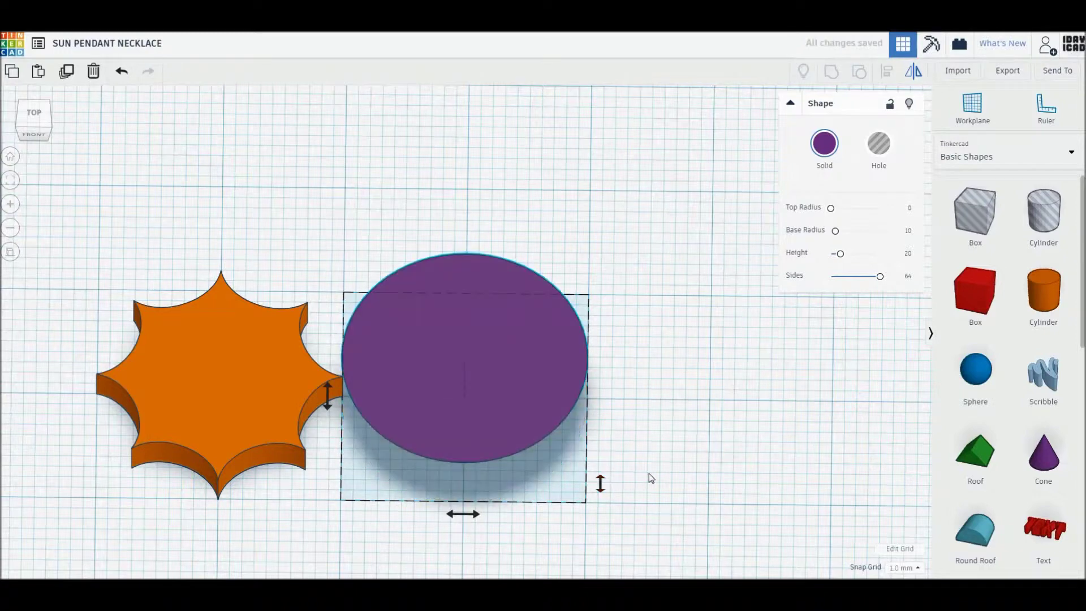
click(646, 484)
Make the purple cylinder a hole and centre it on the star.
click(550, 315)
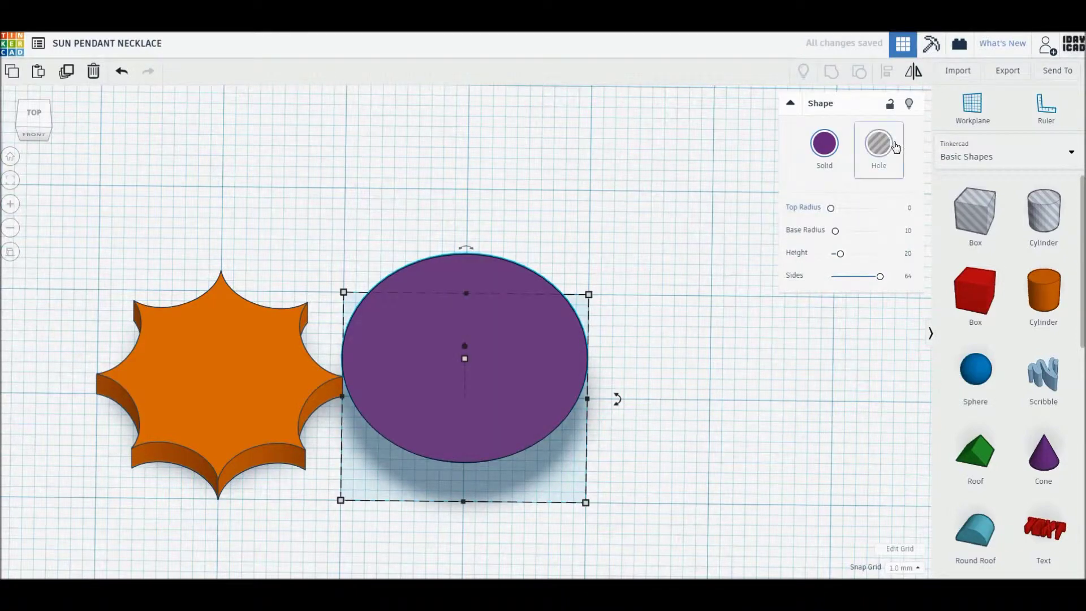
click(886, 146)
key(ctrl+a)
key(l)
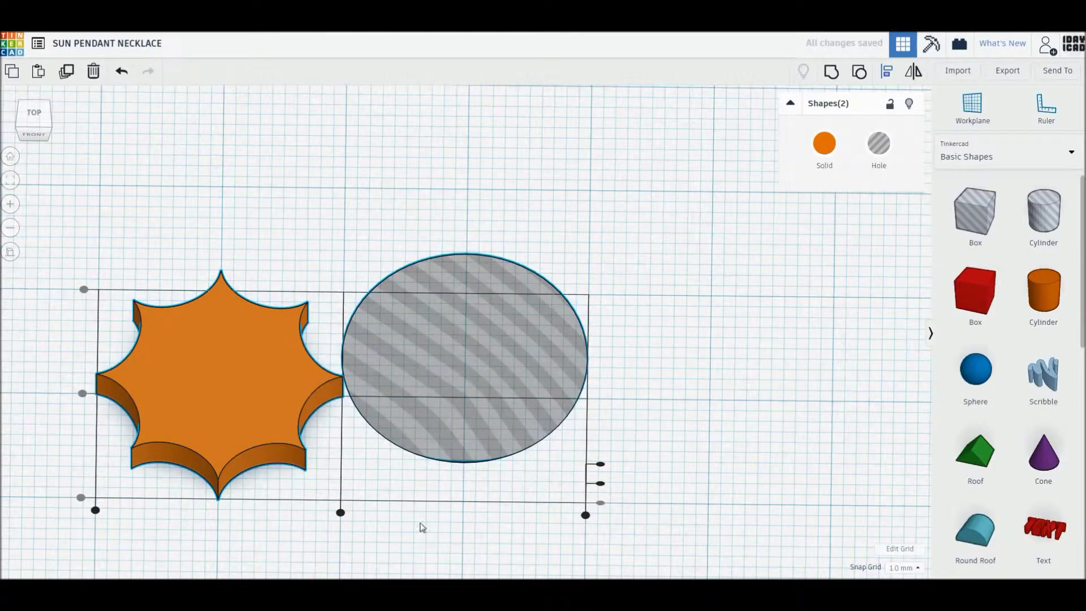
click(340, 512)
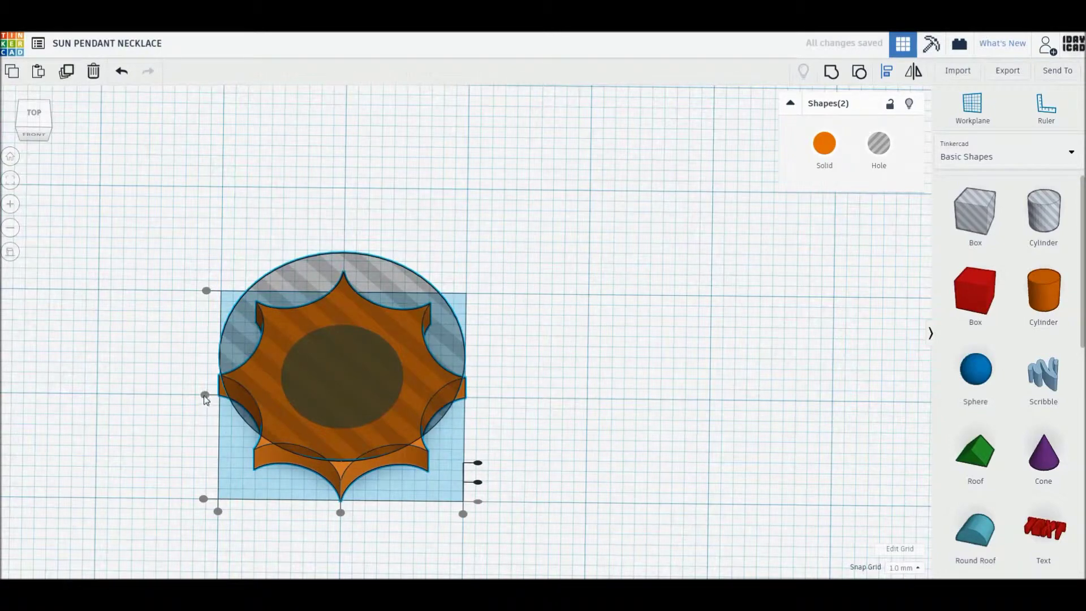
Set the hole's elevation to 4.5 mm and group it with the star.
click(635, 410)
right_drag(577, 458, 617, 432)
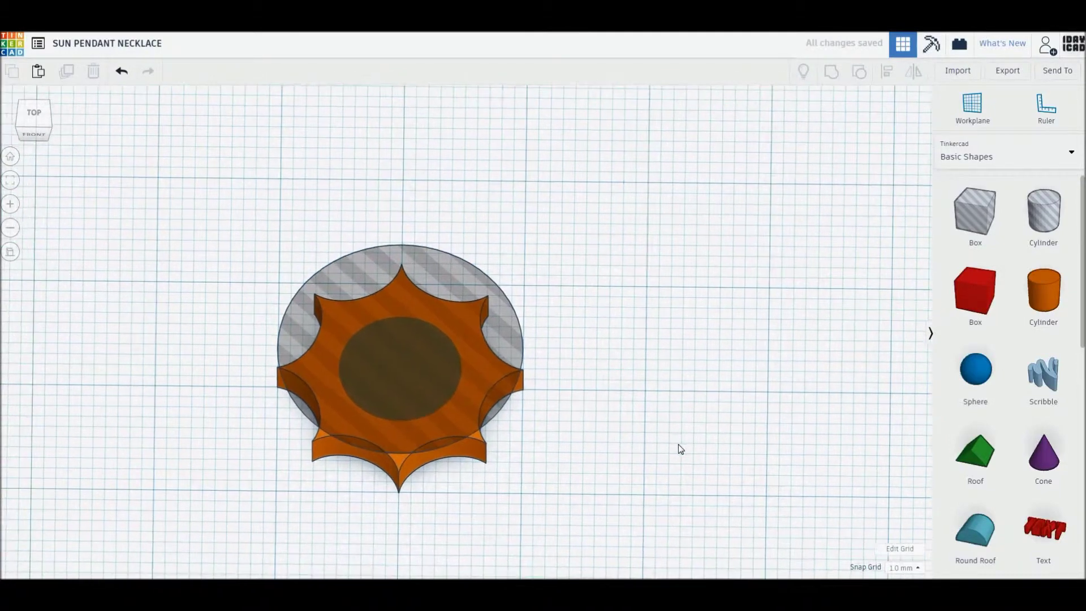
click(470, 365)
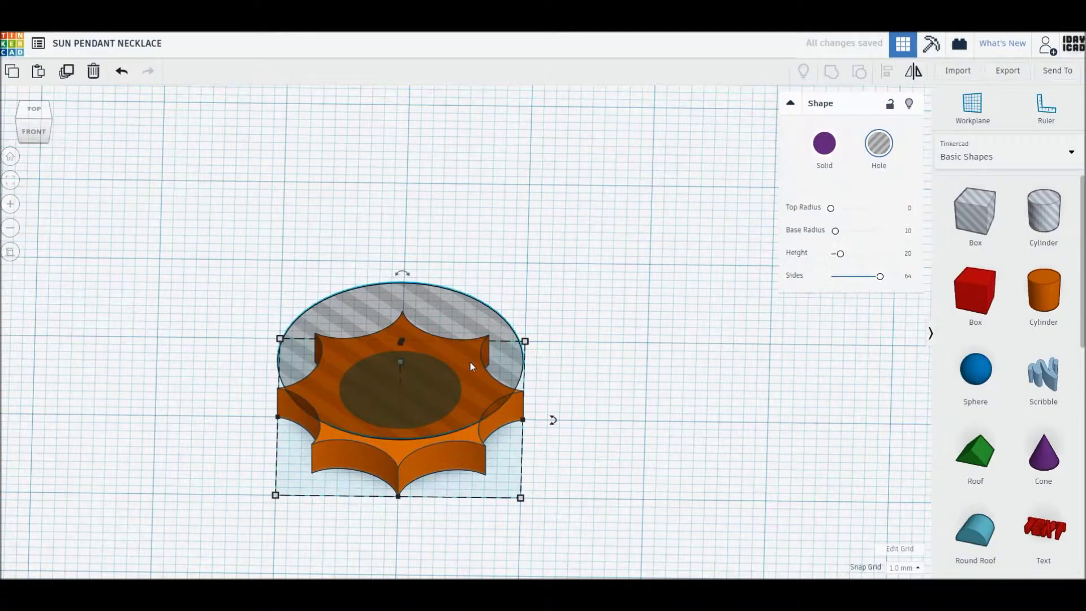
drag(400, 364, 400, 376)
click(455, 399)
key(Return)
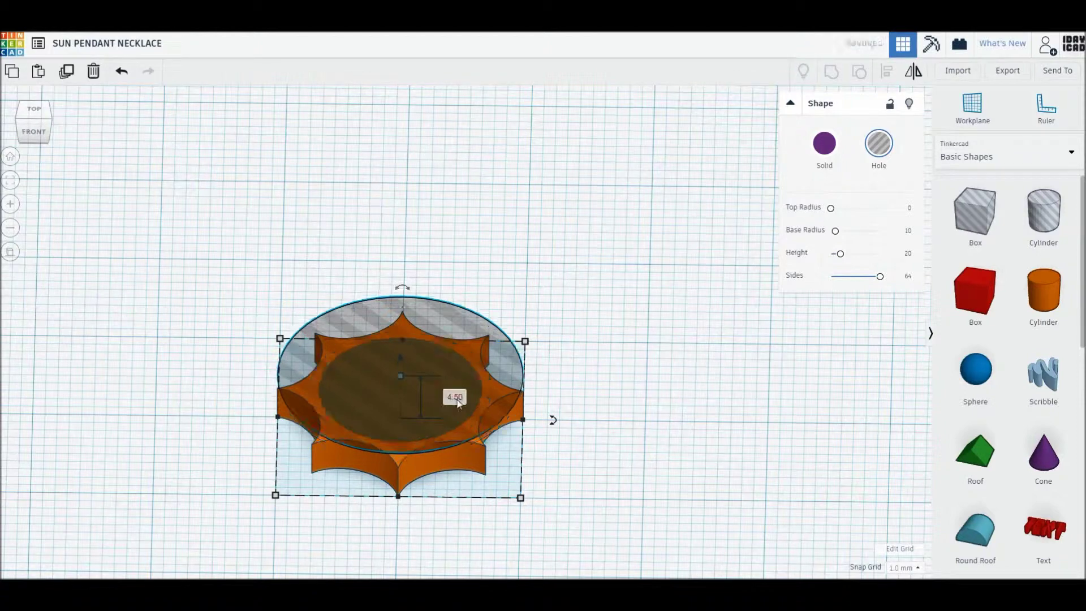
click(685, 402)
drag(566, 551, 314, 320)
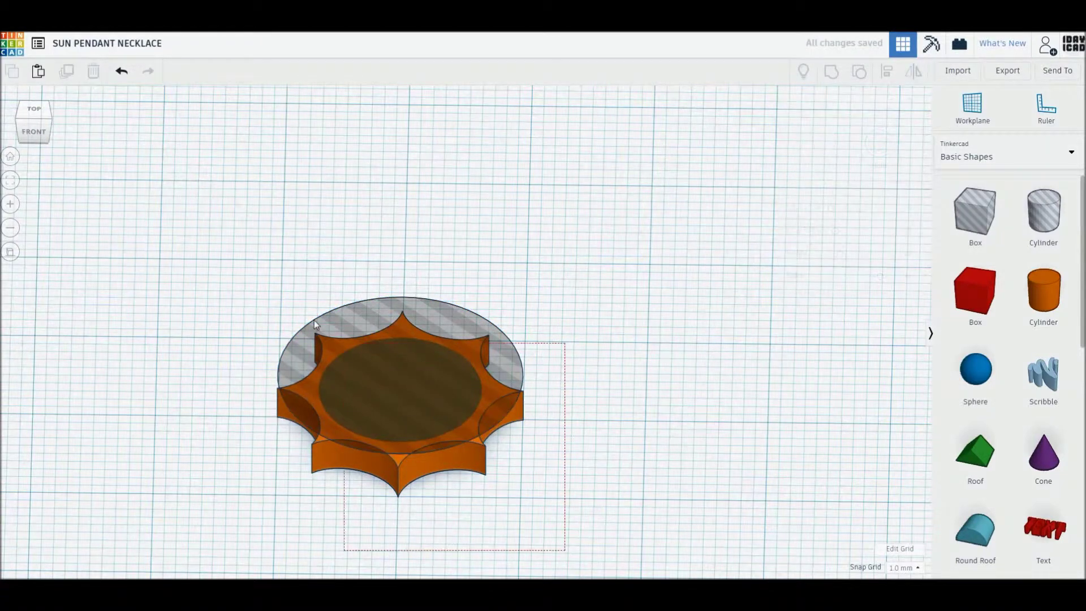
key(ctrl+g)
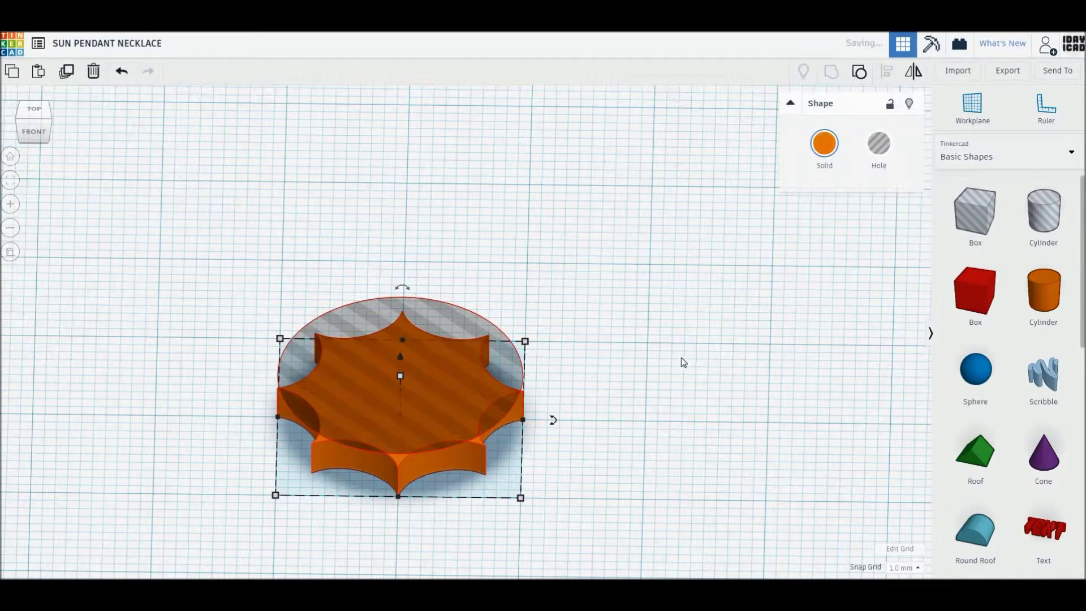
Place a sphere on the workplane beside the sun and select the box hole.
right_drag(680, 369, 609, 417)
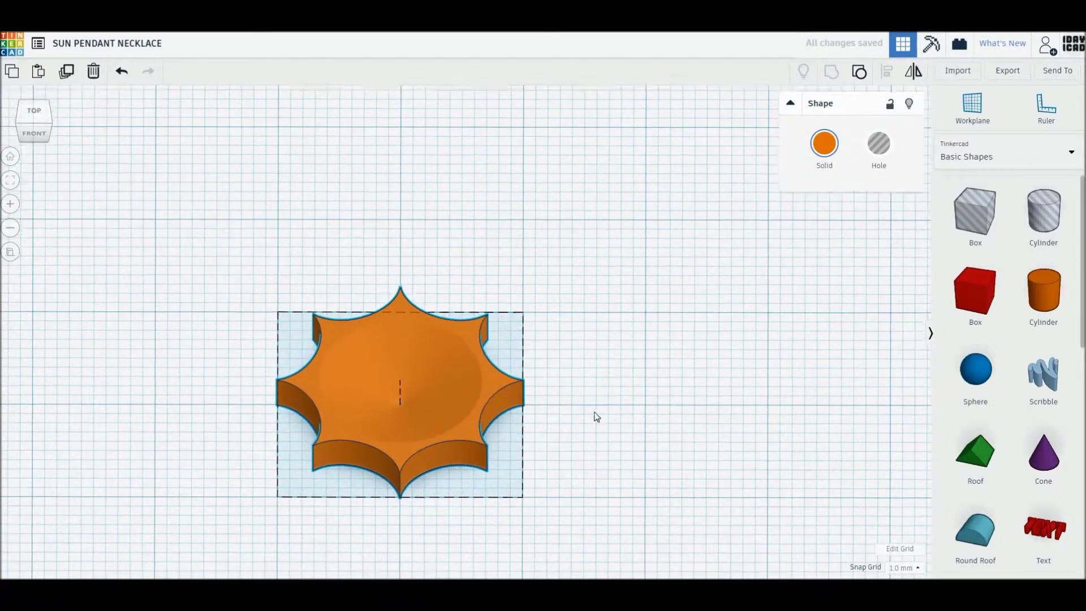
click(608, 417)
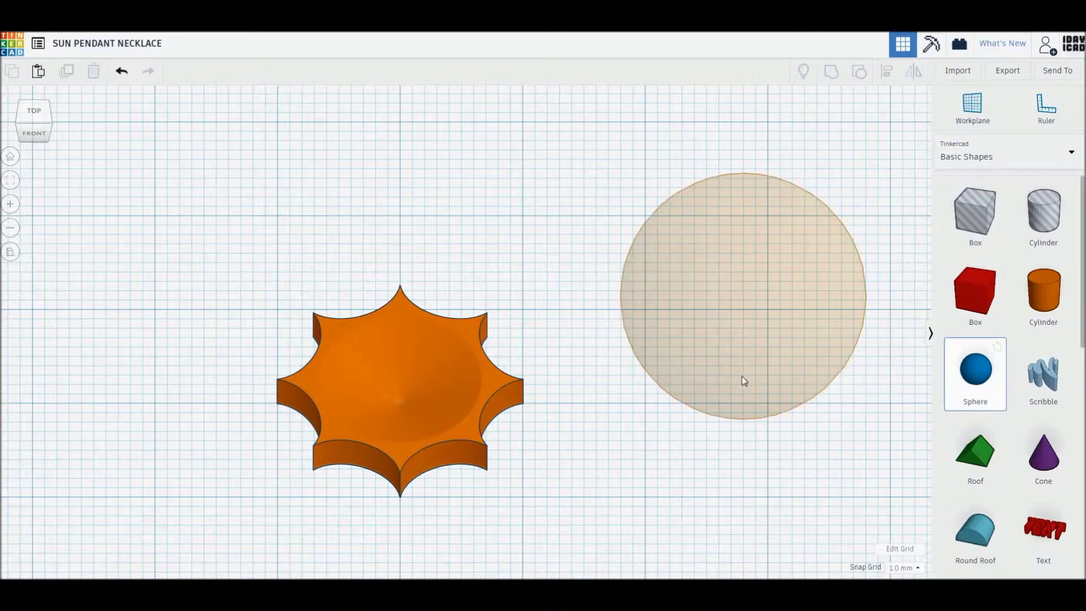
drag(943, 380, 714, 362)
click(651, 417)
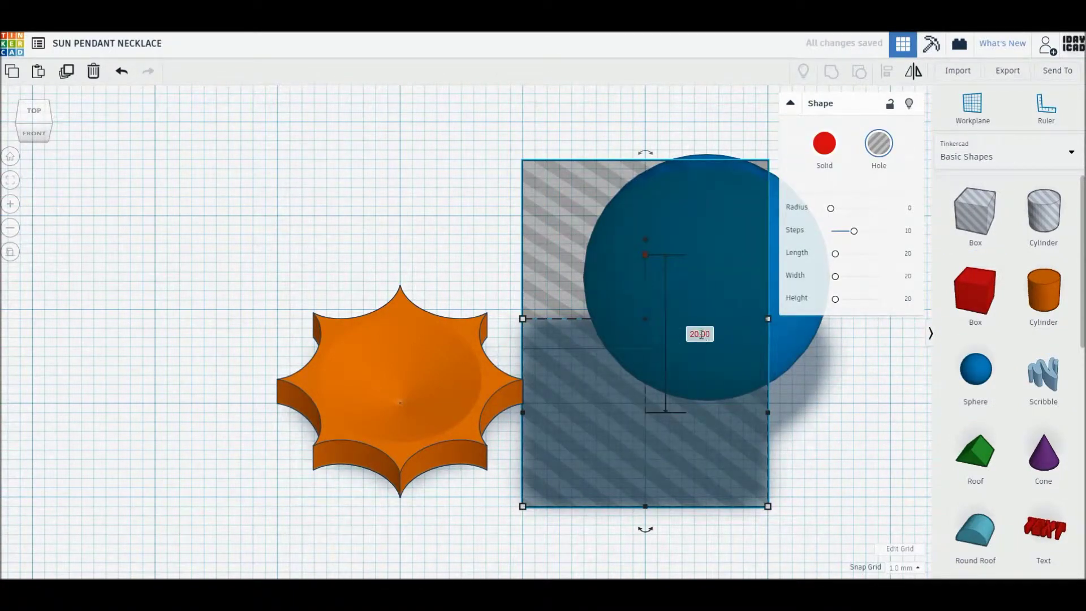
Set the box hole height to 10 mm.
click(701, 334)
text(10)
key(Return)
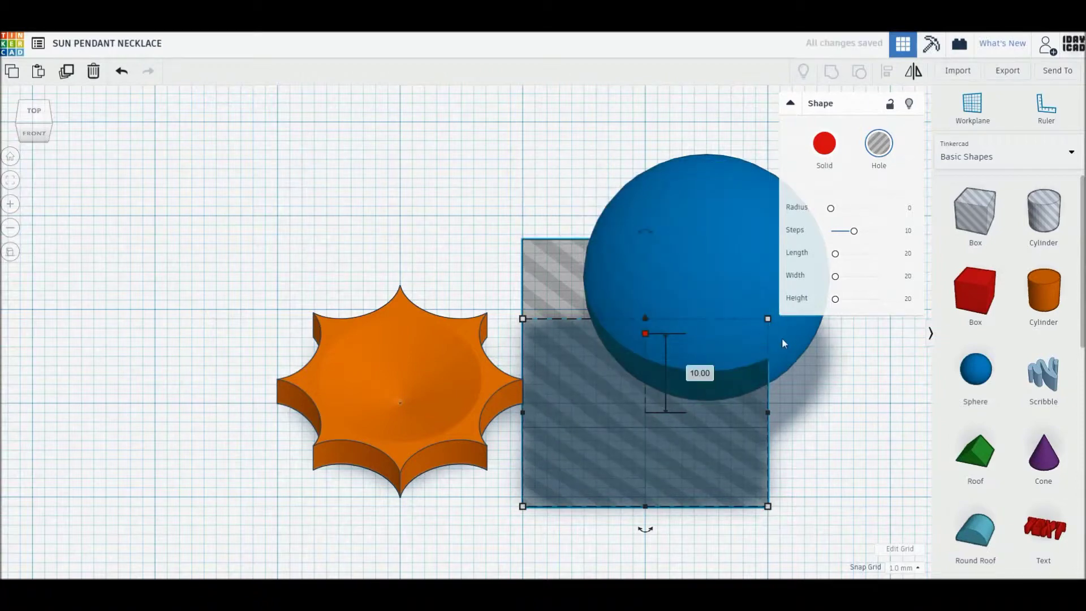
Centre the sphere and box hole, group them into a dome, and move it onto the sun.
click(782, 337)
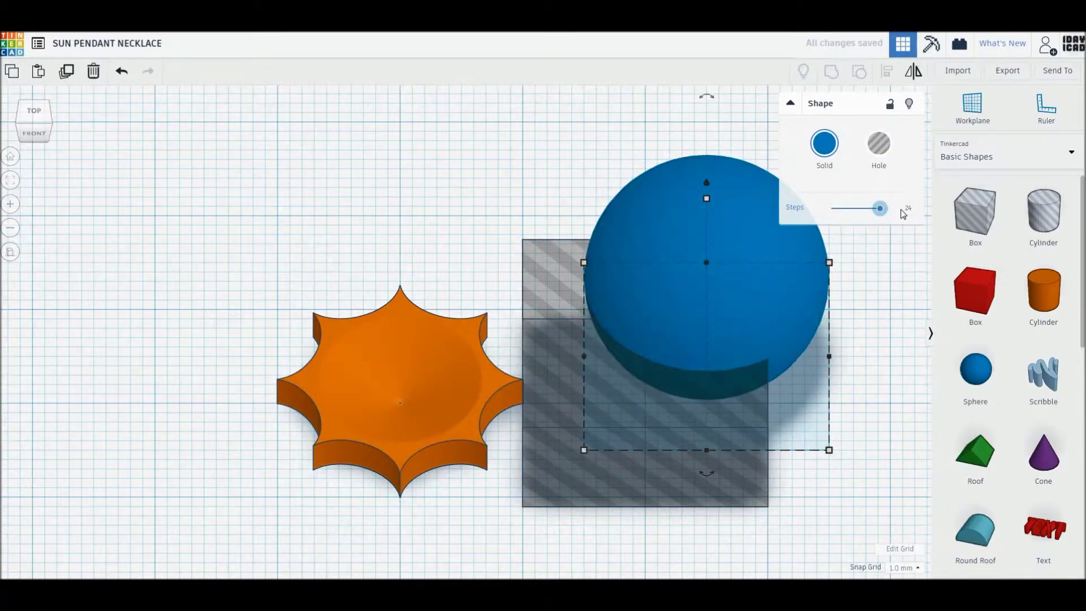
drag(849, 497, 654, 284)
key(l)
click(676, 517)
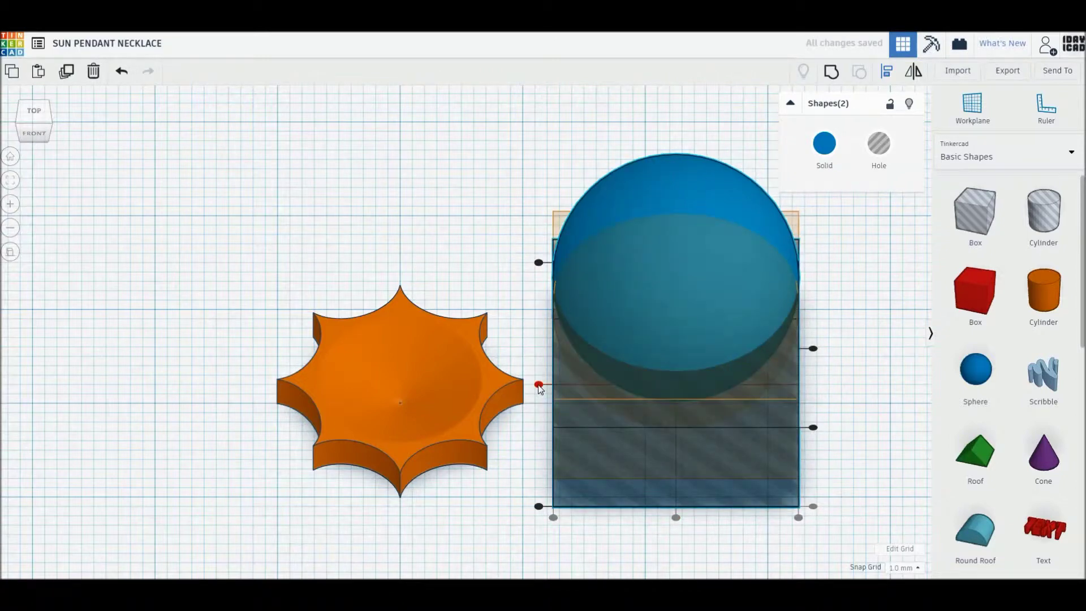
click(538, 384)
click(830, 72)
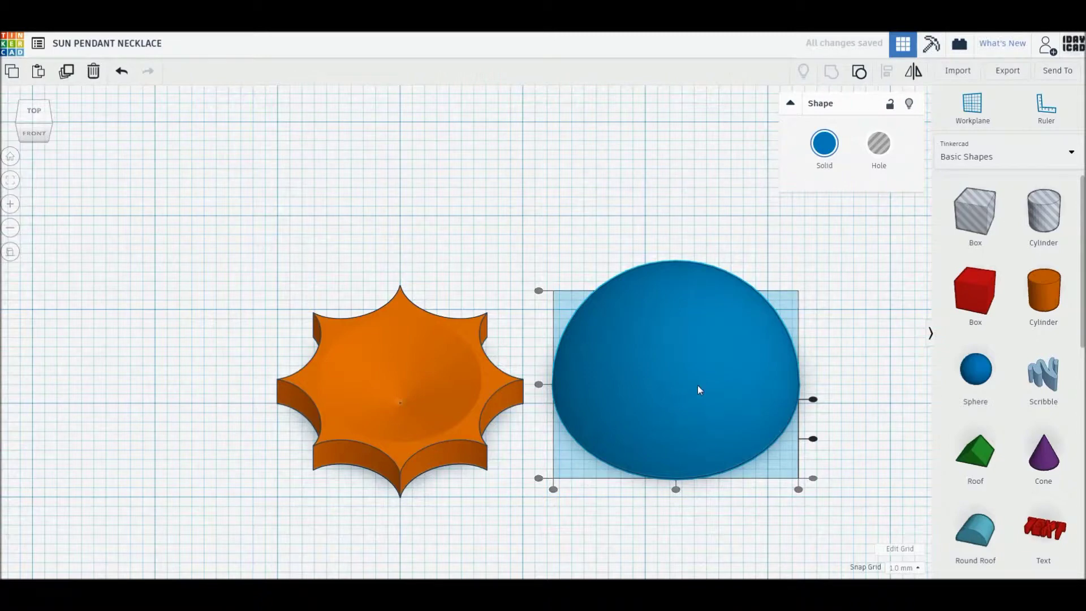
drag(745, 390, 456, 392)
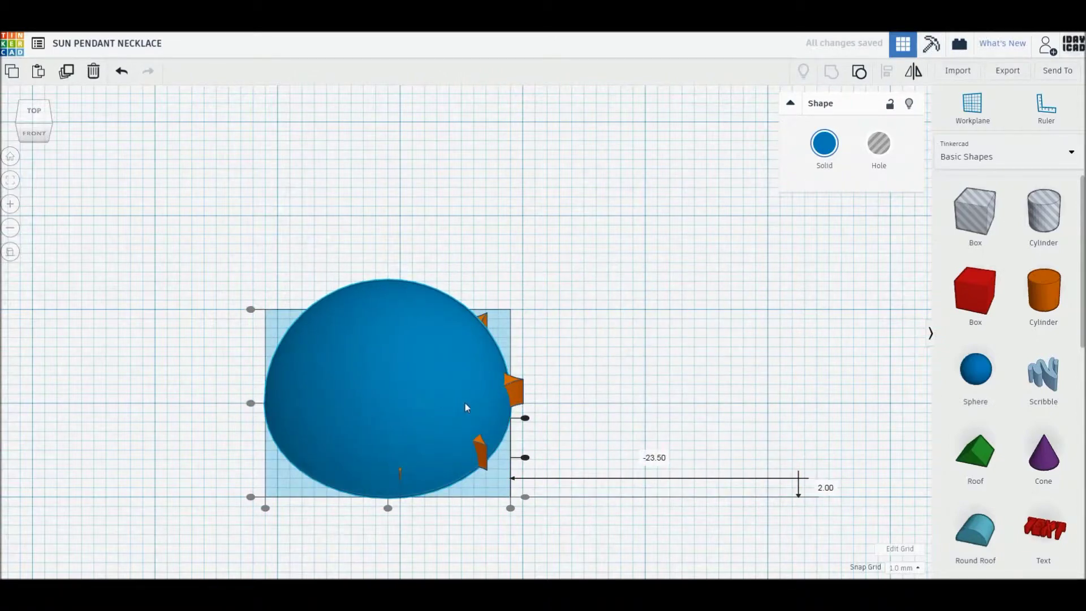
Centre the dome over the sun and resize it to 14 × 14 mm.
click(623, 332)
click(490, 368)
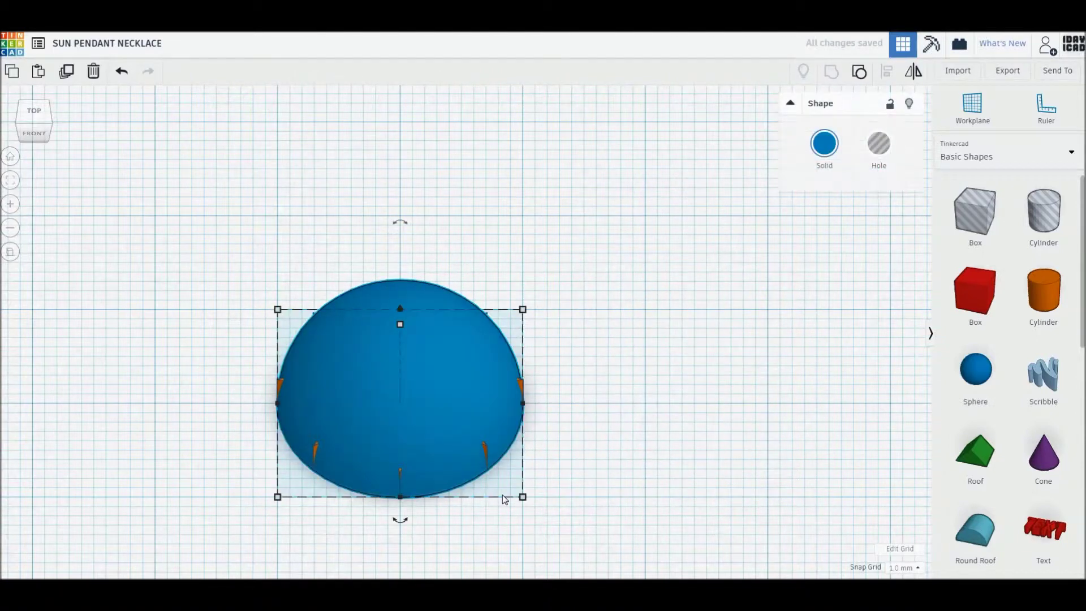
alt+drag(524, 497, 494, 475)
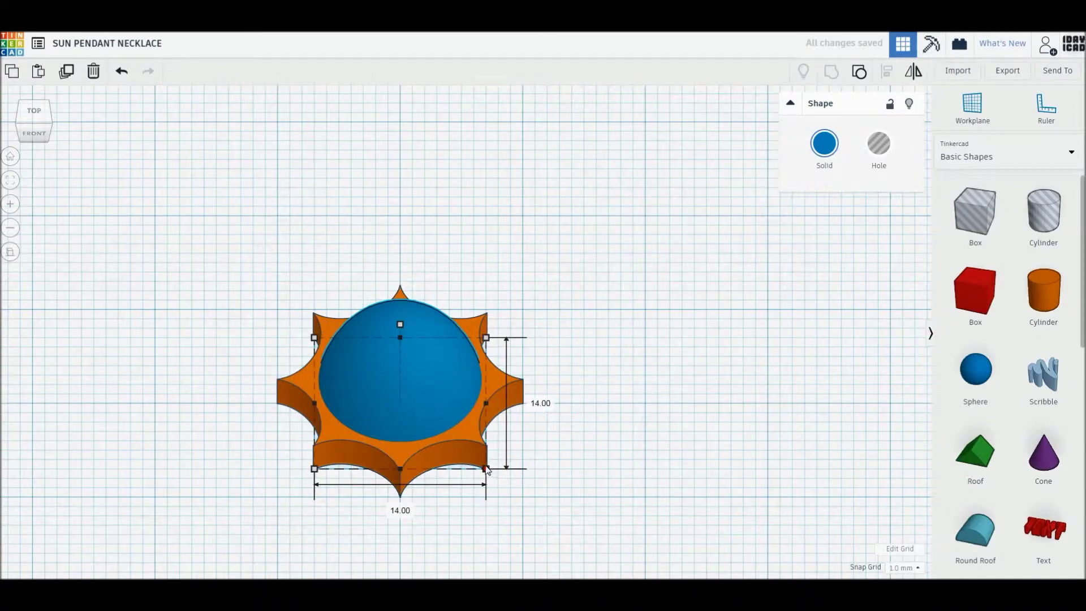
alt+drag(486, 470, 482, 466)
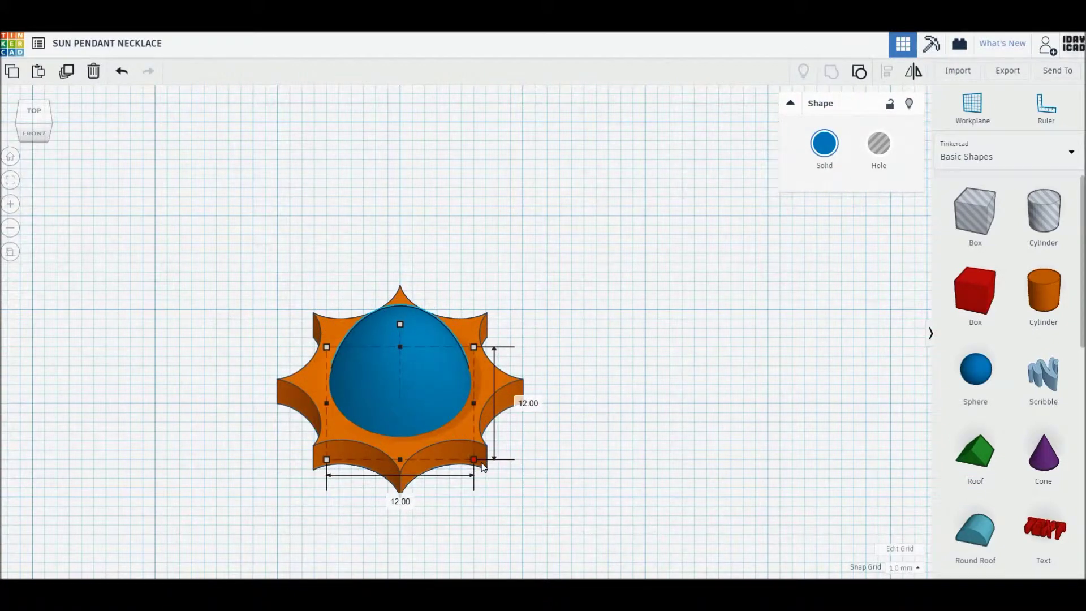
drag(400, 325, 400, 355)
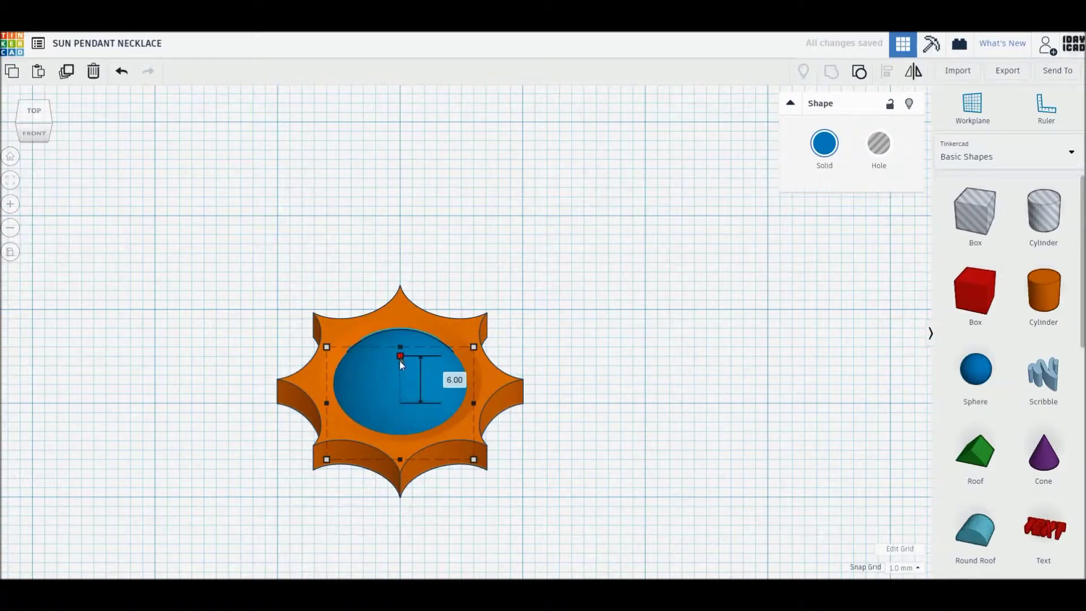
drag(399, 357, 399, 372)
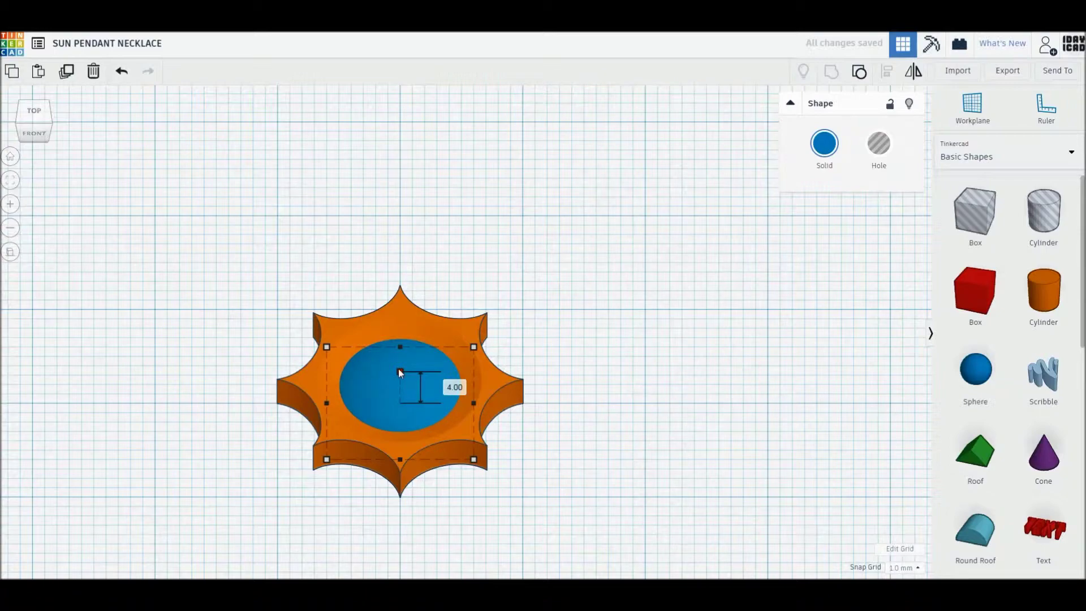
right_drag(399, 371, 399, 437)
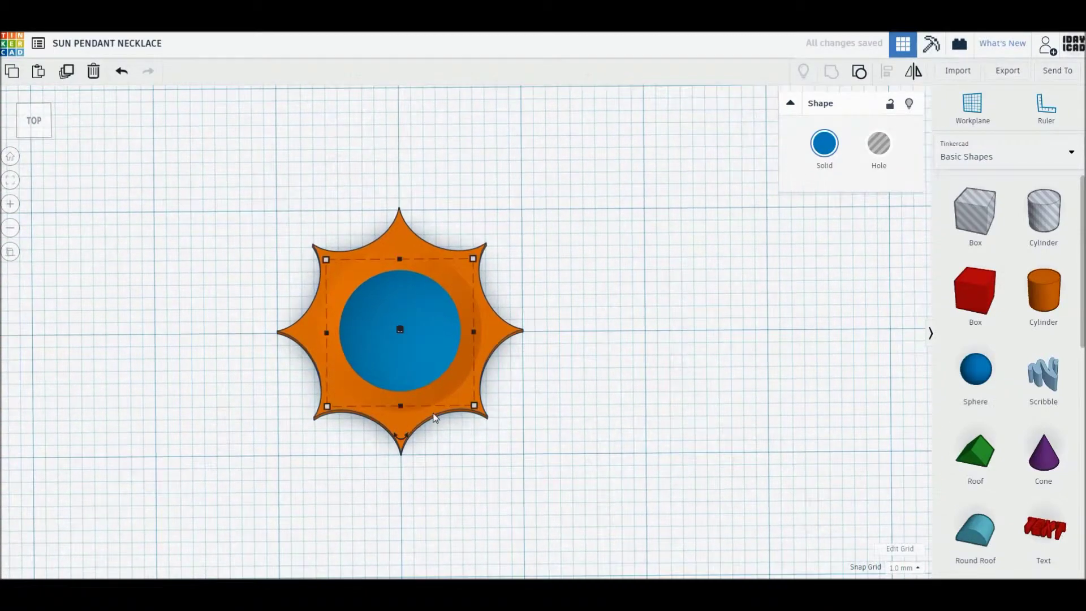
alt+drag(482, 417, 484, 417)
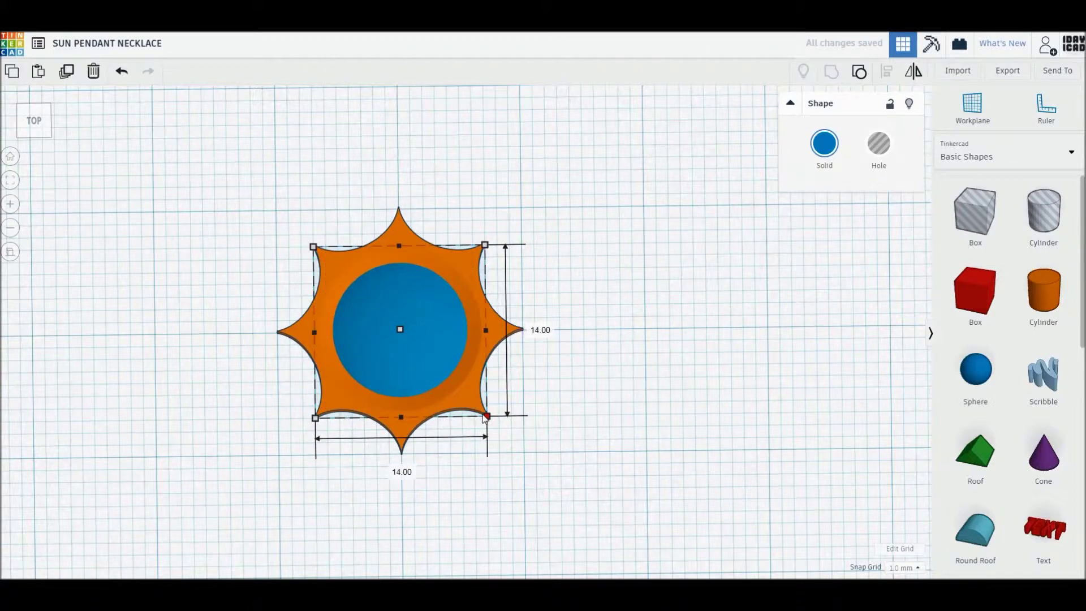
Set the dome height to 5 mm and group it with the sun.
mouse_move(483, 418)
right_down()
mouse_move(515, 426)
mouse_move(516, 357)
mouse_move(510, 385)
right_up()
click(461, 404)
text(5)
key(Return)
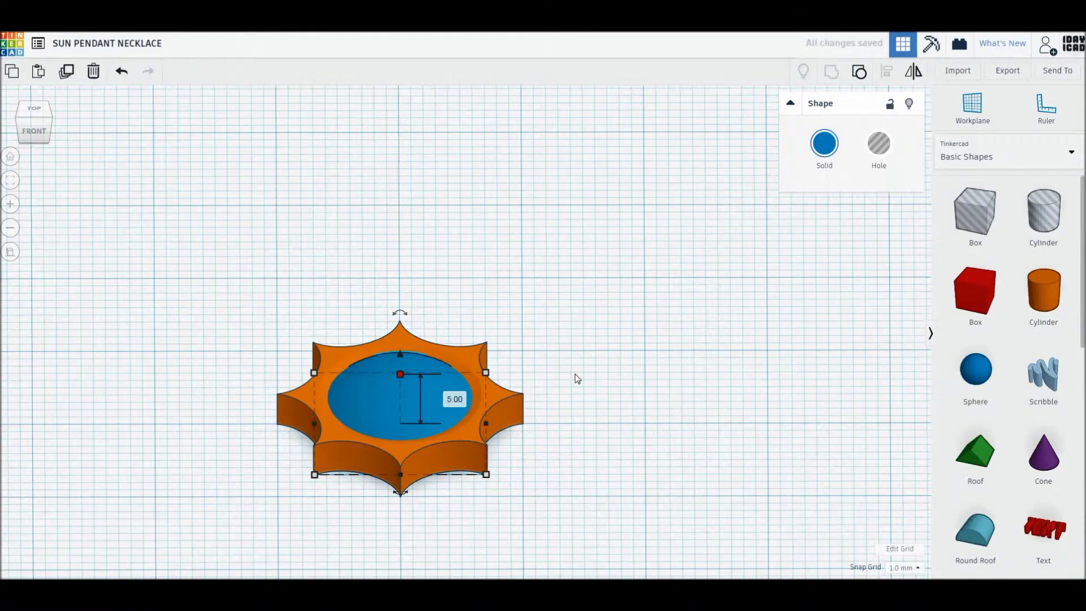
click(575, 376)
drag(210, 281, 521, 543)
key(ctrl+g)
click(825, 146)
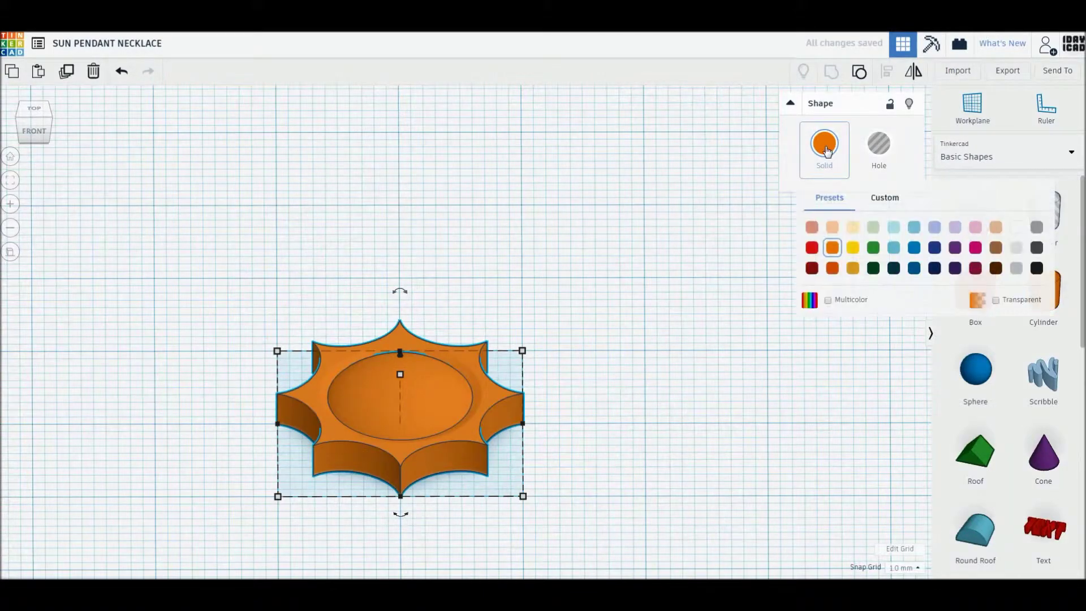
Colour the sun yellow and return to a straight top view.
click(853, 247)
click(633, 315)
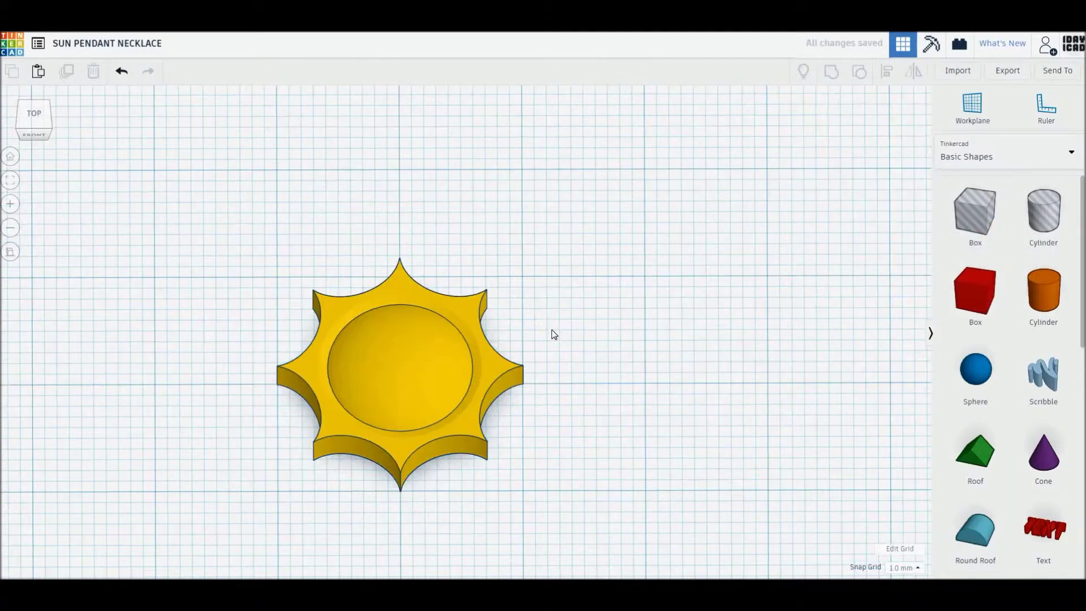
right_drag(550, 325, 555, 355)
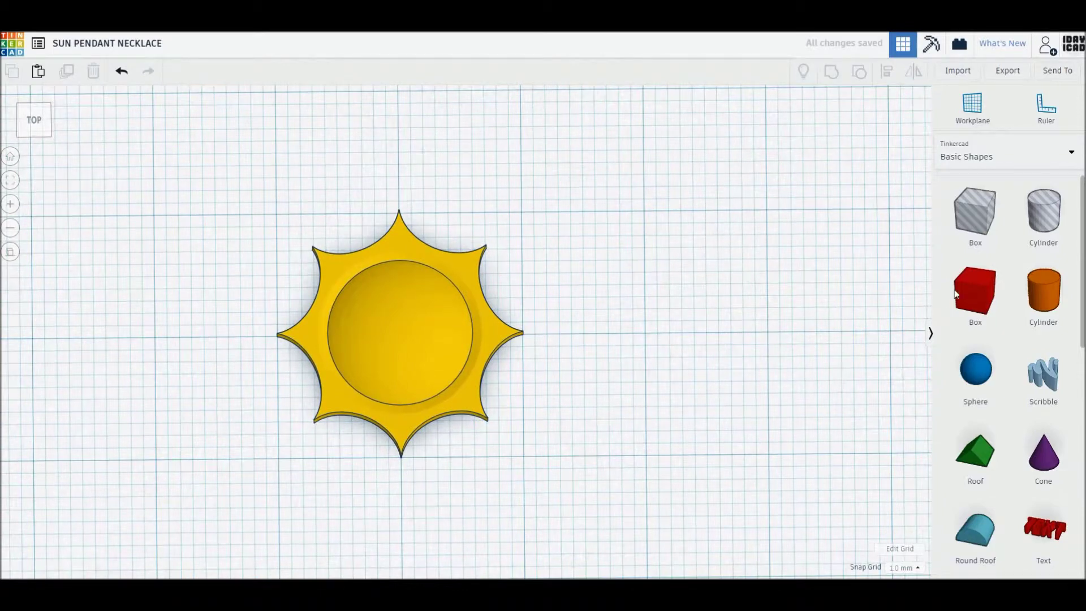
Add a 64-sided cylinder enlarged to 39 mm across over the sun.
drag(1058, 294, 267, 235)
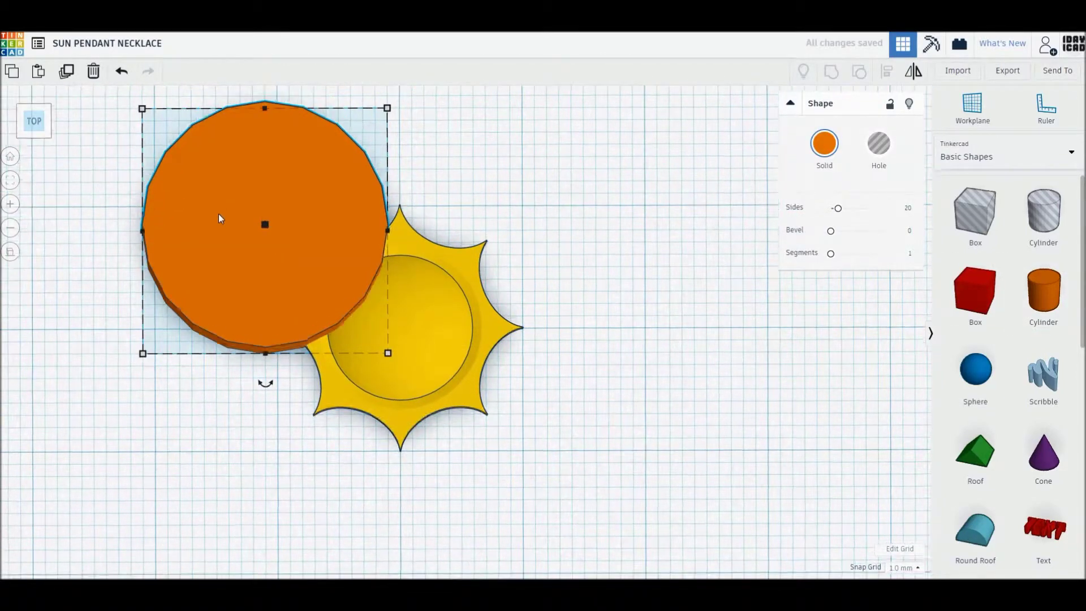
drag(841, 210, 880, 208)
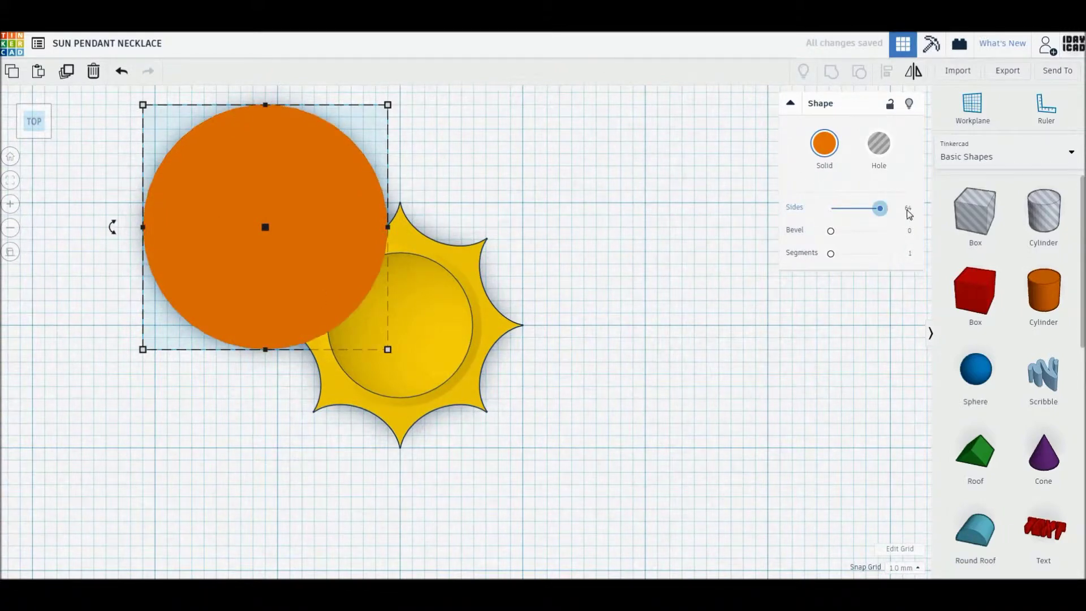
drag(389, 351, 656, 576)
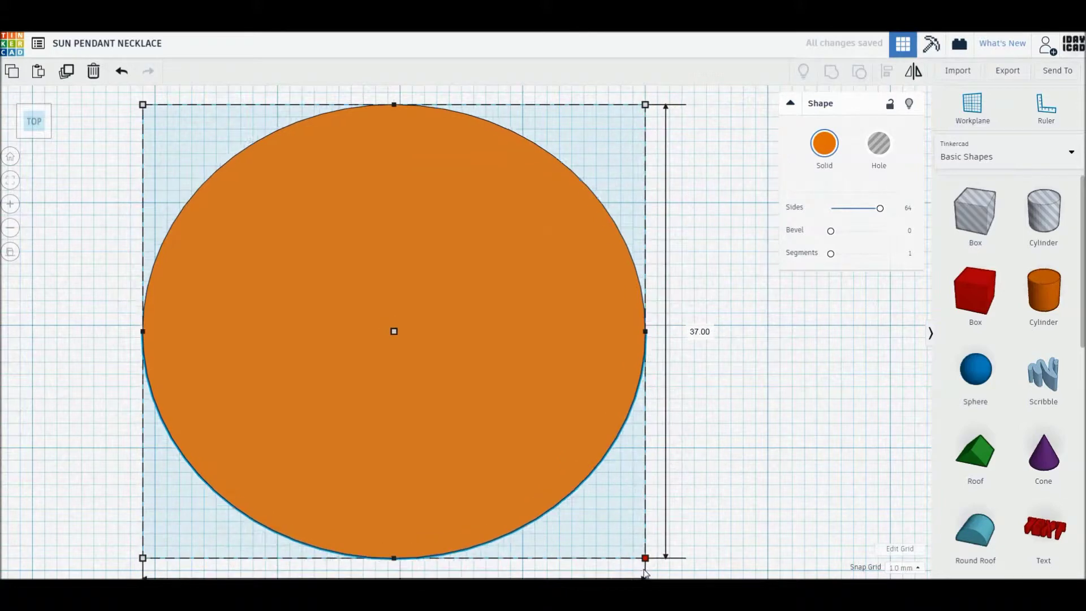
drag(144, 107, 158, 96)
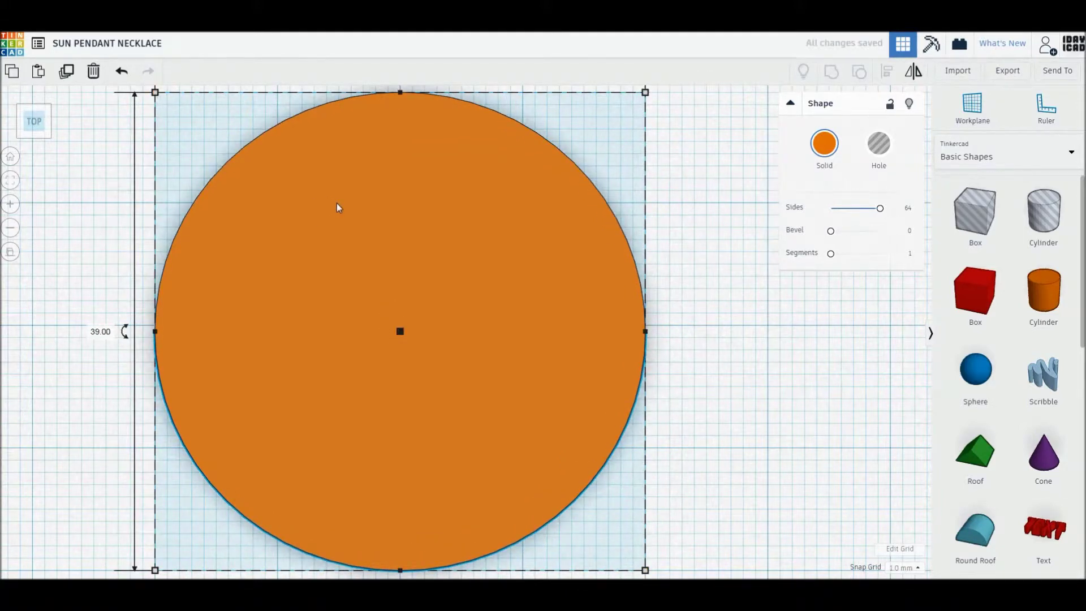
click(713, 260)
Shrink an inner circle to about 20 mm, then delete it.
click(503, 358)
alt+shift+drag(645, 572, 594, 522)
alt+drag(560, 473, 523, 450)
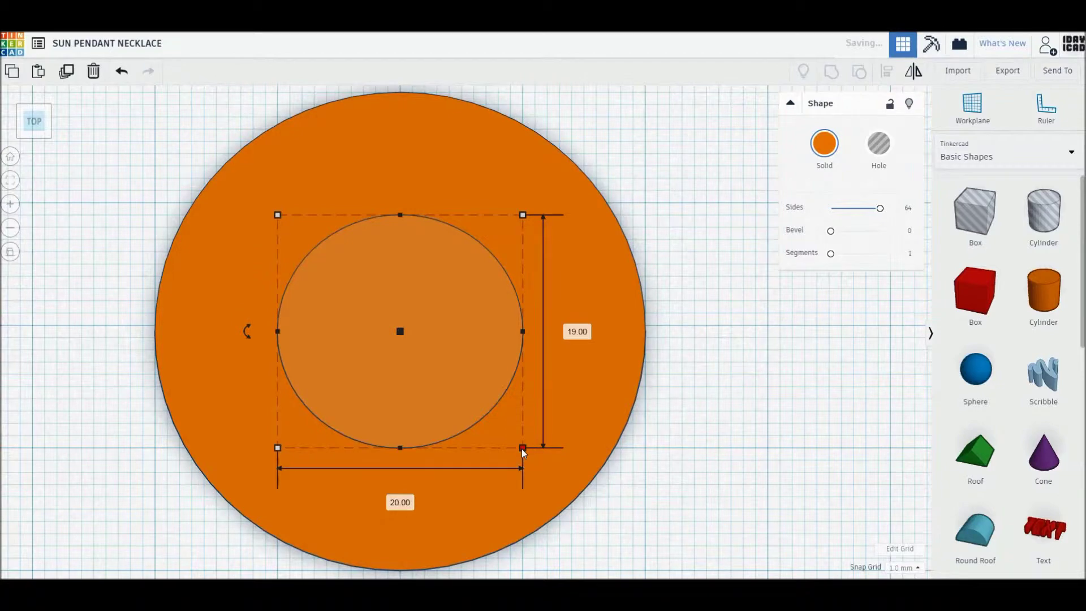
scroll(544, 365, down, 2)
key(Delete)
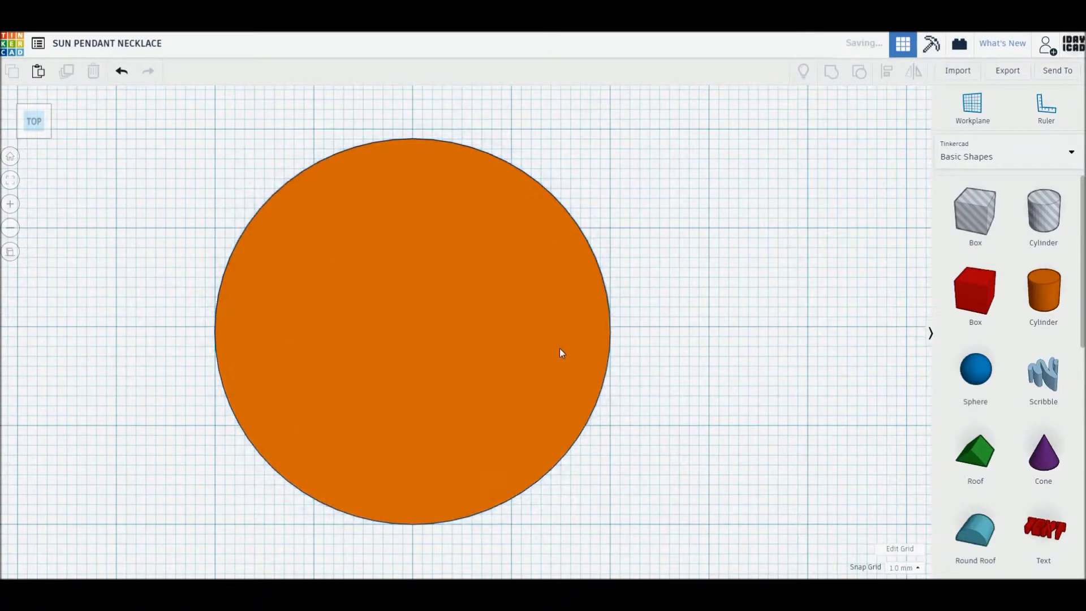
Restore the inner circle, shrink it to 18 mm, and make it a hole.
click(400, 146)
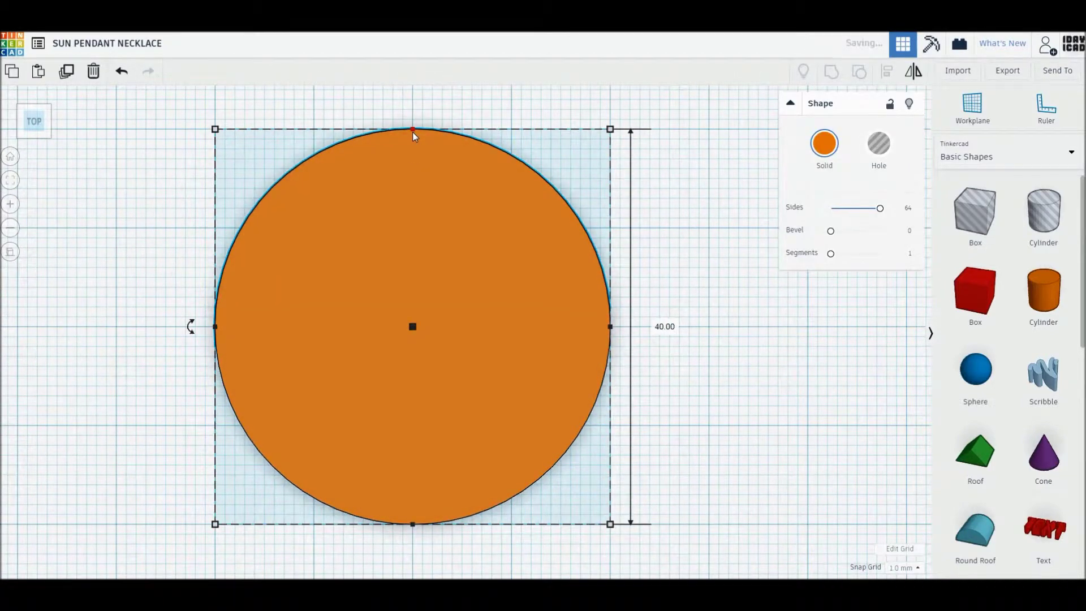
key(ctrl+z)
key(ctrl+z)
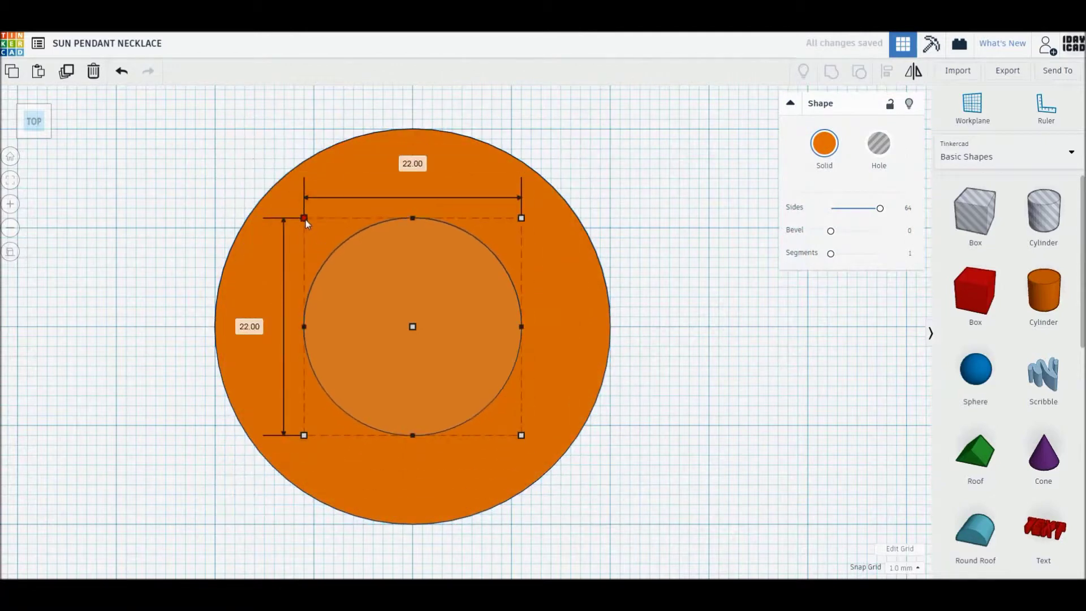
alt+drag(306, 220, 322, 237)
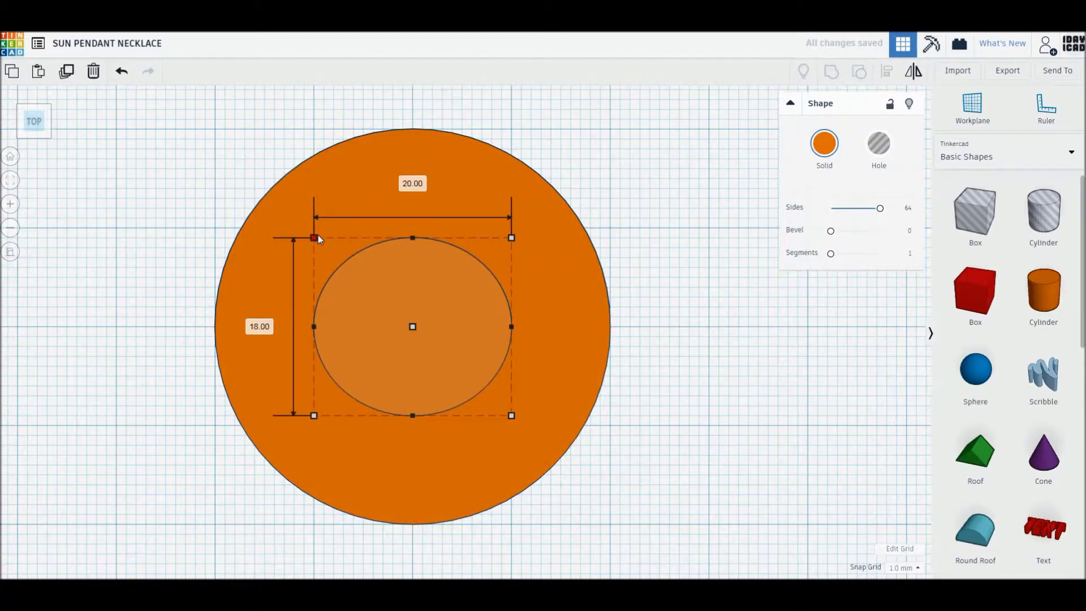
click(874, 152)
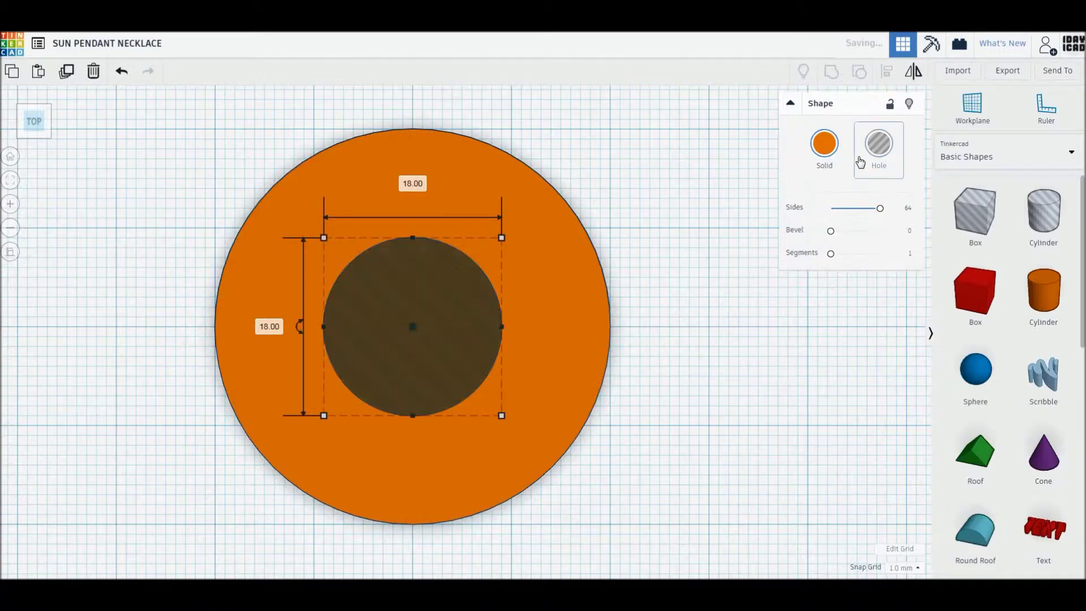
Test-group the hole with the outer disc, then undo the grouping.
shift+click(562, 350)
key(ctrl+g)
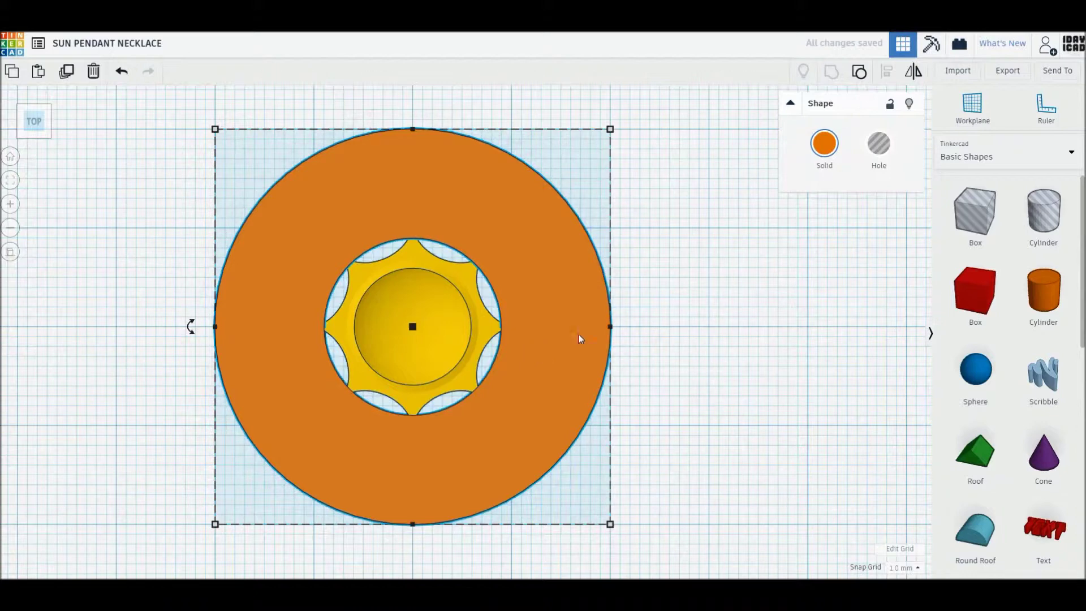
click(880, 151)
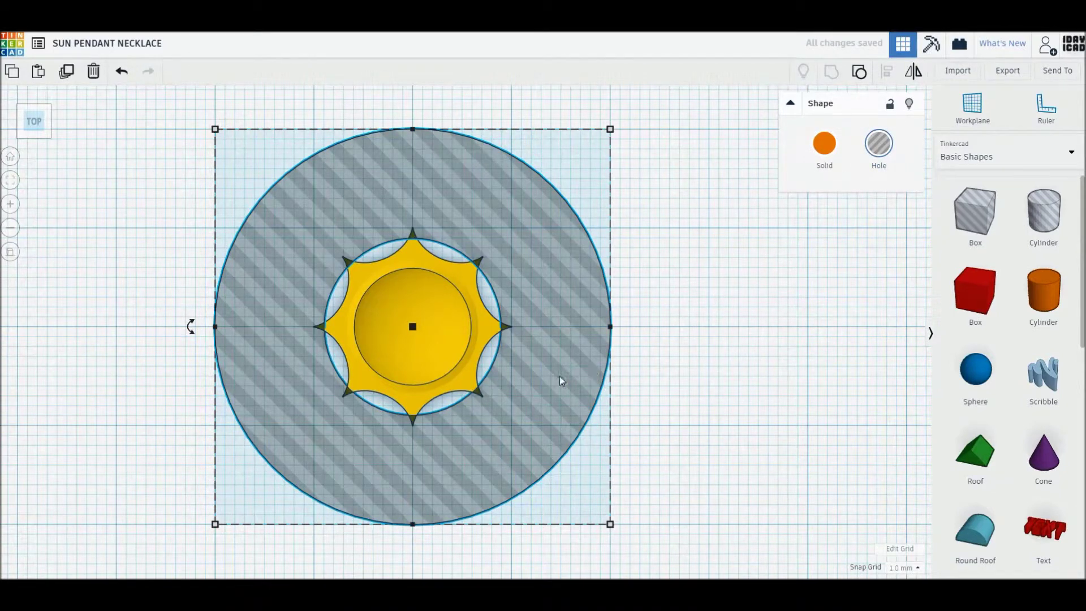
key(ctrl+z)
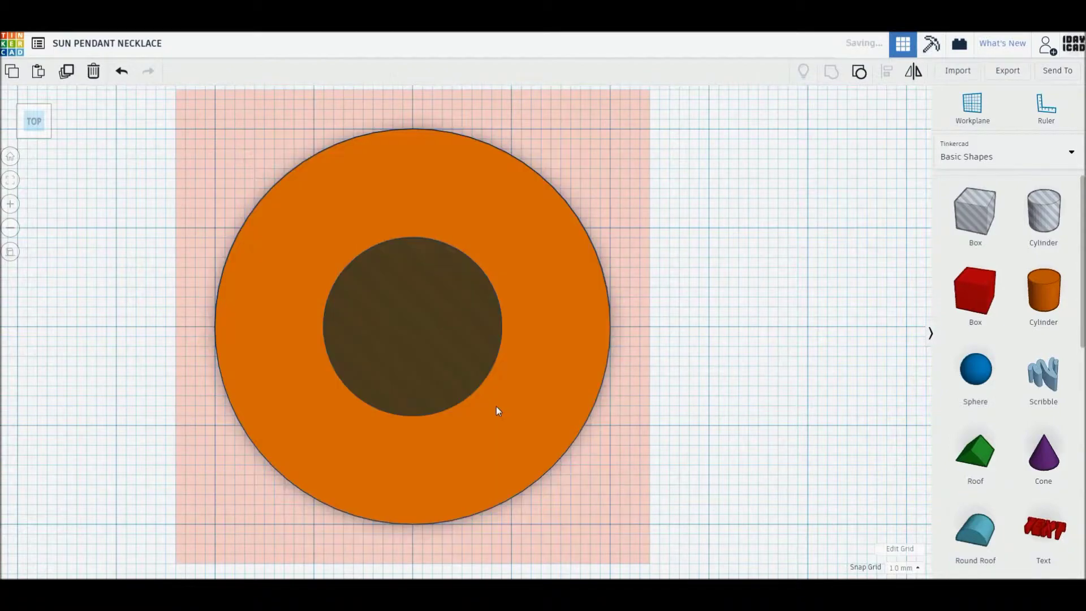
click(465, 386)
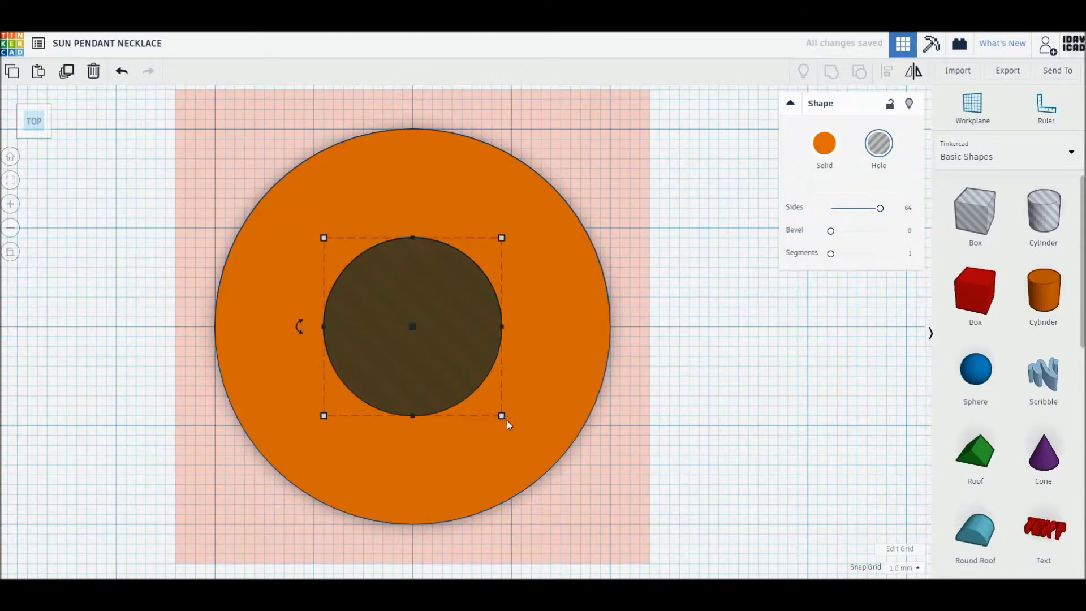
Enlarge the inner hole to 19 mm, centre it in the disc, and group them into a ring.
drag(507, 421, 509, 424)
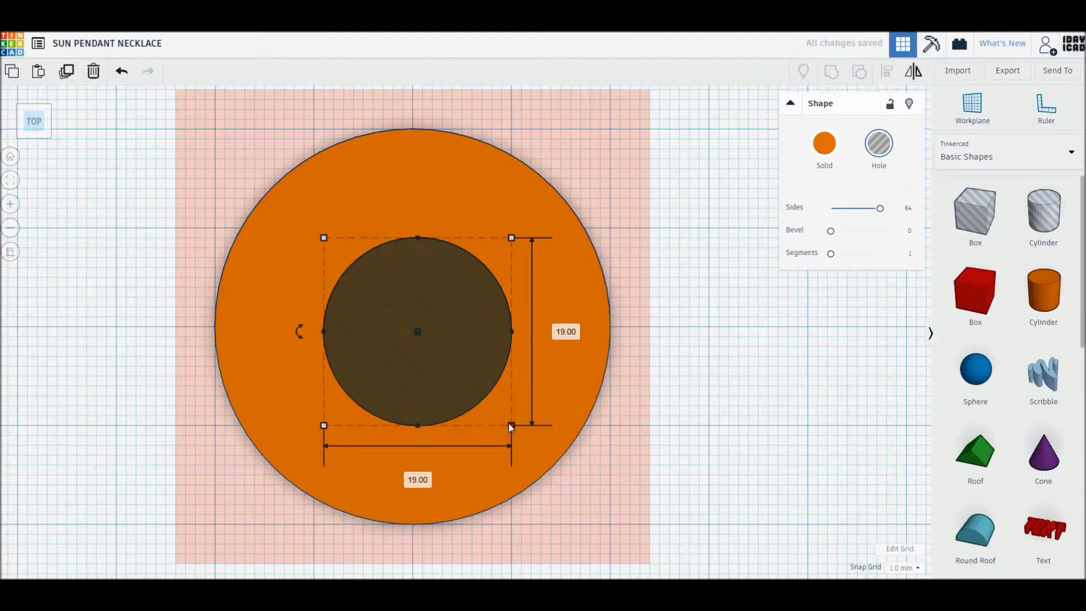
shift+click(552, 399)
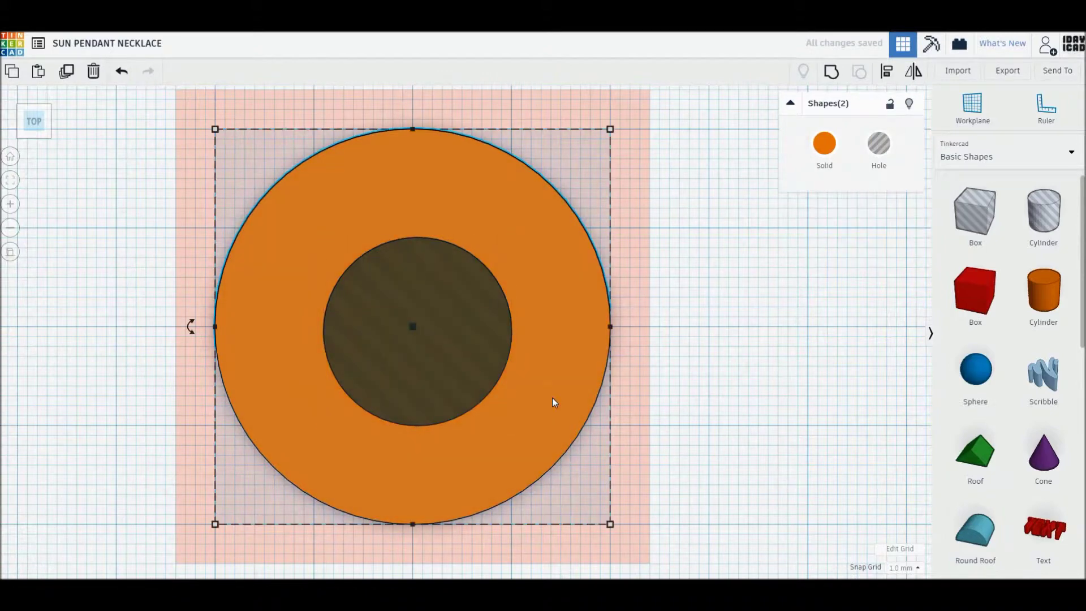
click(624, 326)
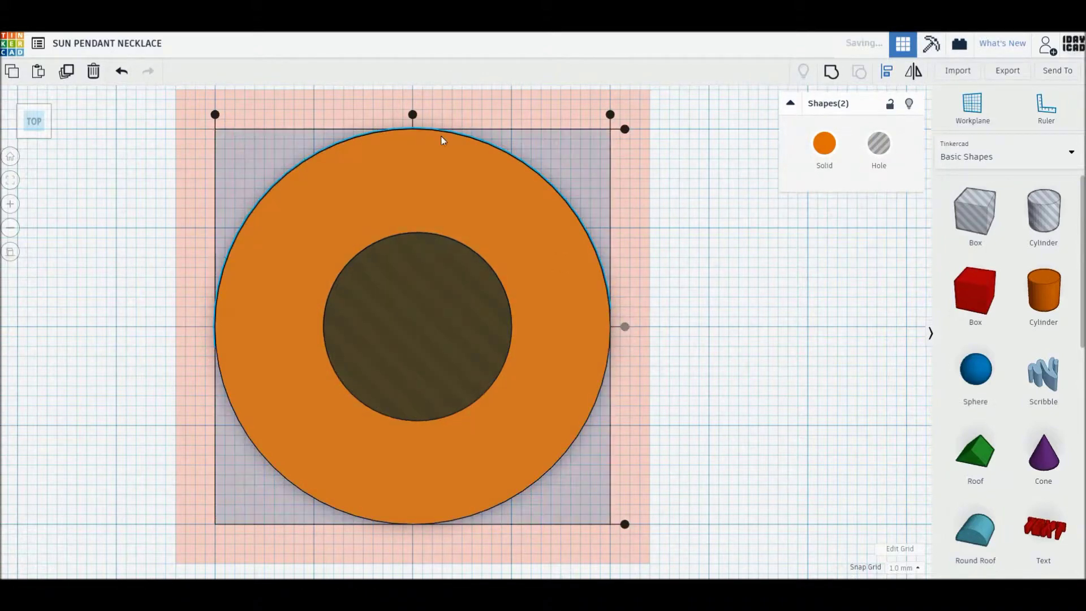
click(413, 114)
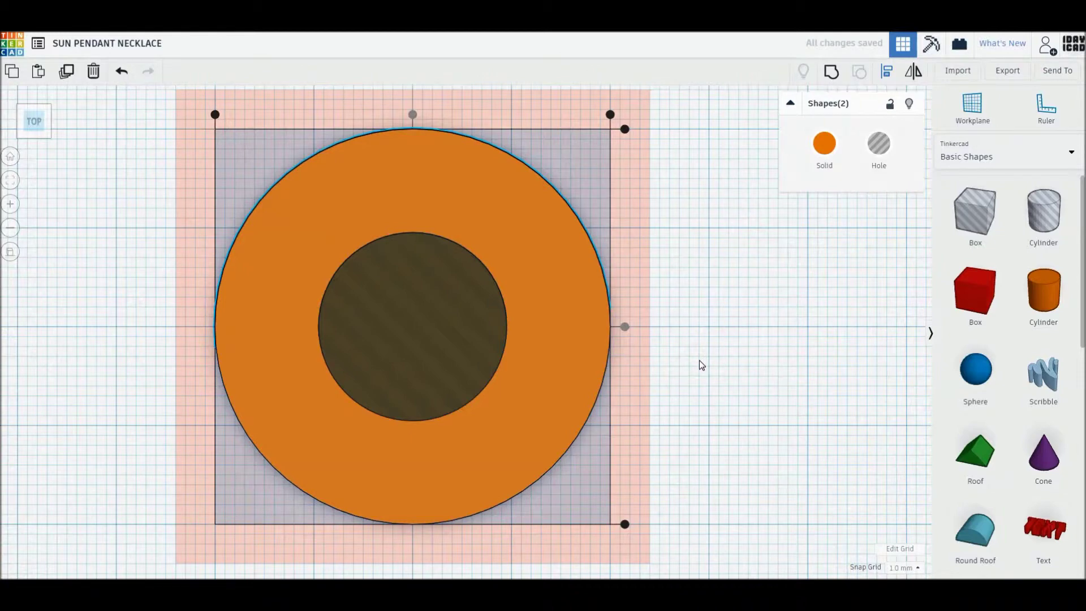
key(ctrl+g)
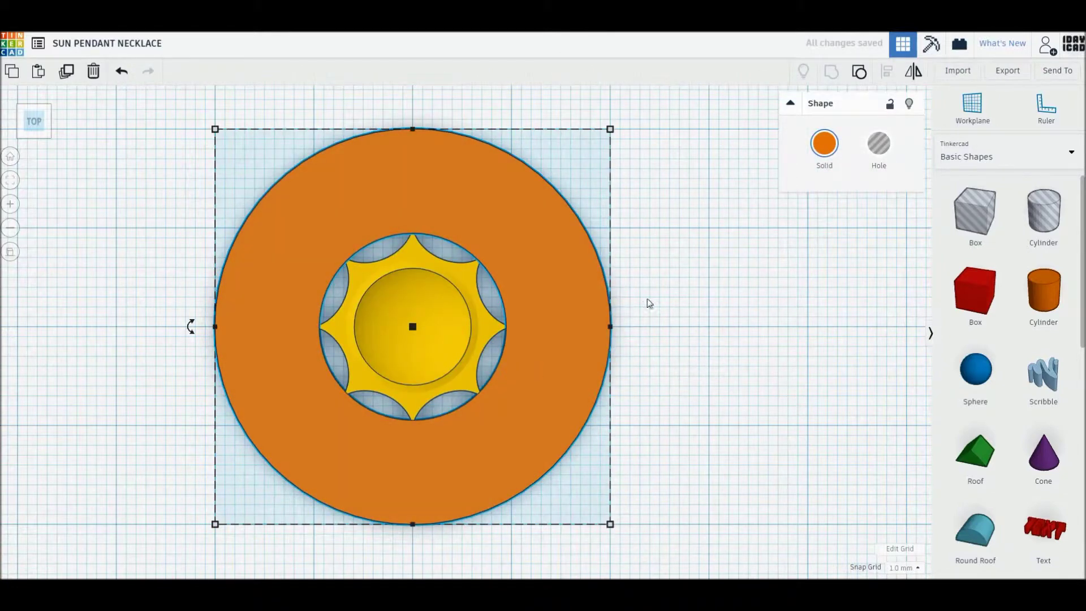
Turn the ring into a hole and group it with the star to trim the sun's points.
click(879, 143)
key(ctrl+a)
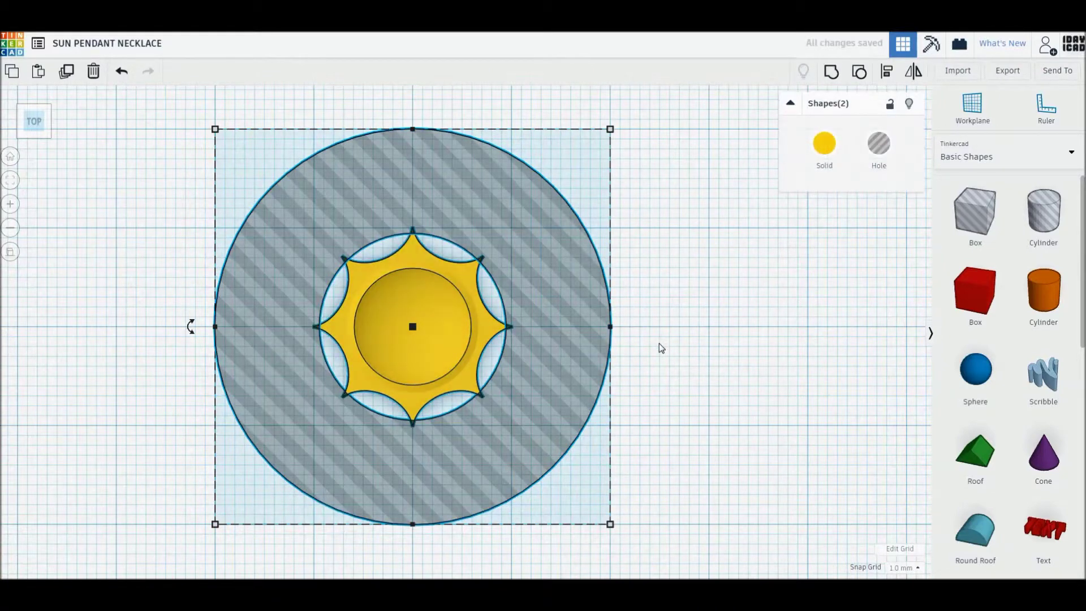
key(ctrl+g)
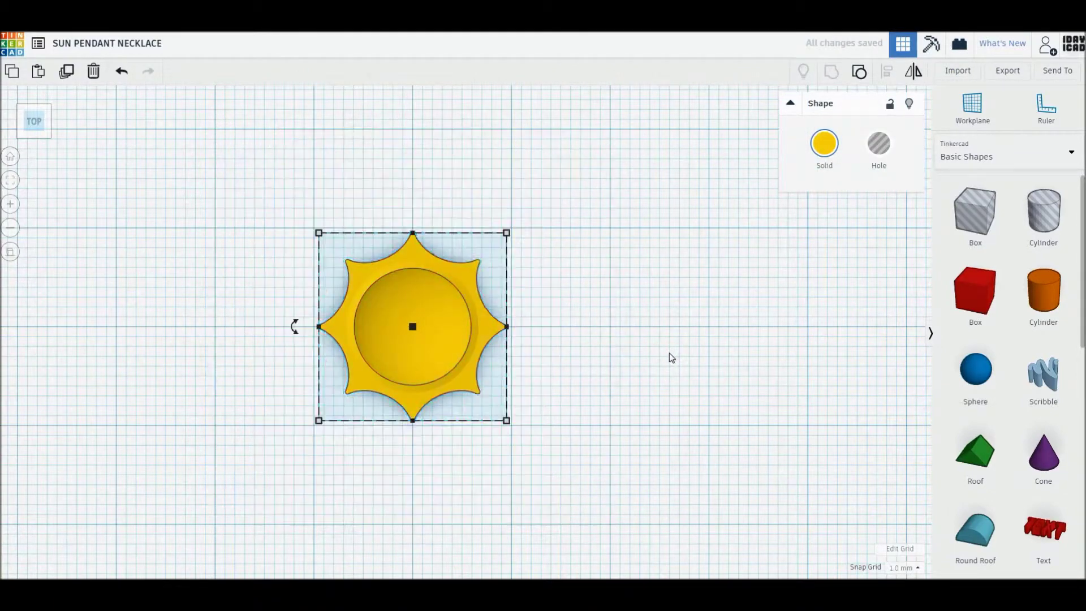
click(643, 395)
Place a hole cylinder beside the sun, rotated 90° and sized 1 mm by 10 mm.
mouse_move(598, 410)
right_down()
mouse_move(599, 357)
mouse_move(438, 403)
mouse_move(410, 331)
mouse_move(555, 444)
right_up()
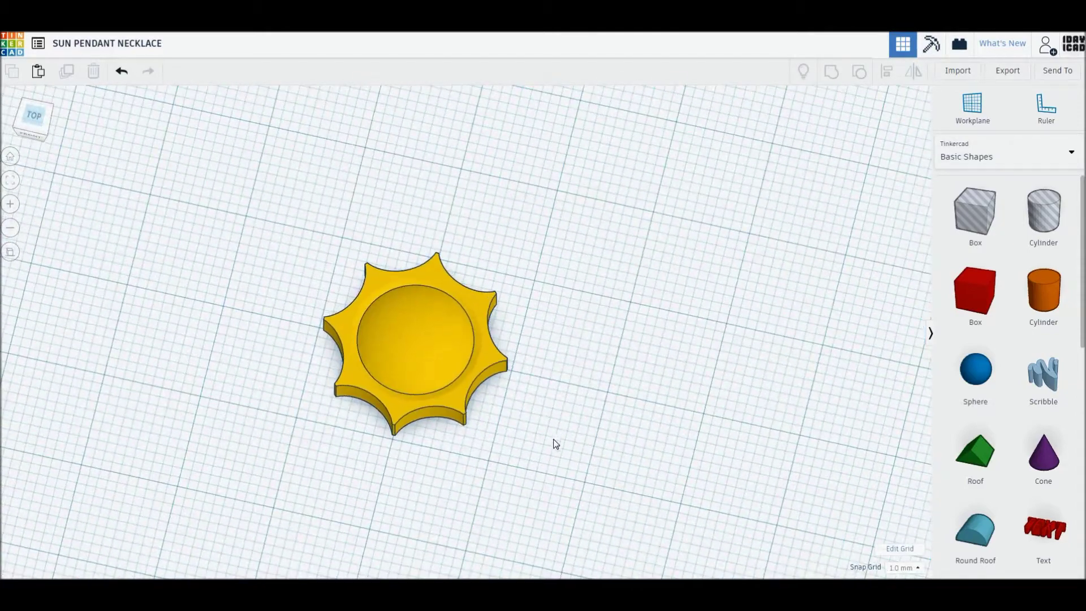
drag(1044, 212, 671, 314)
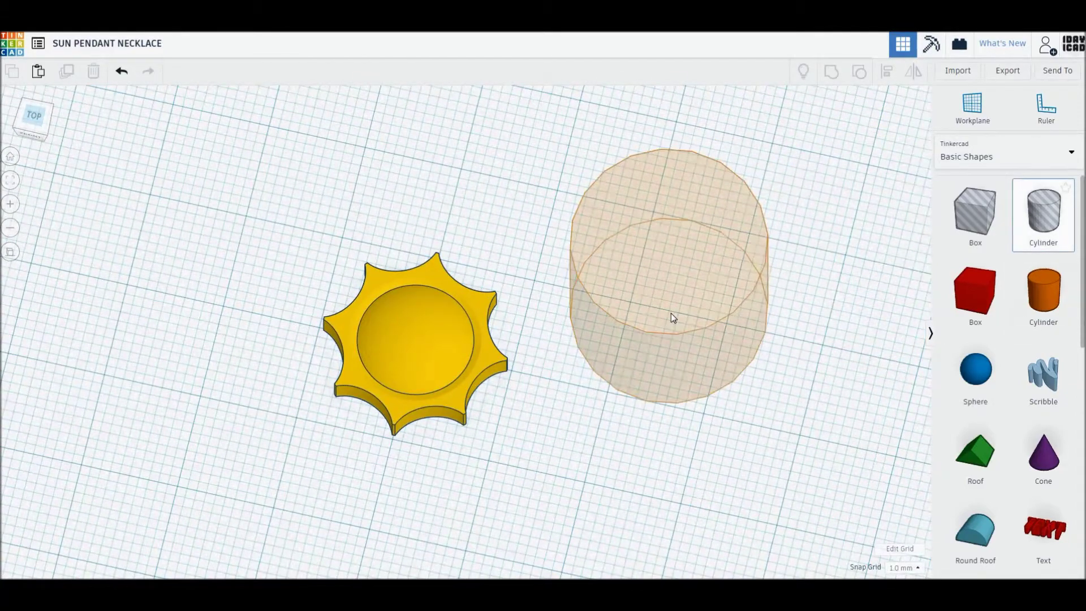
drag(691, 148, 641, 185)
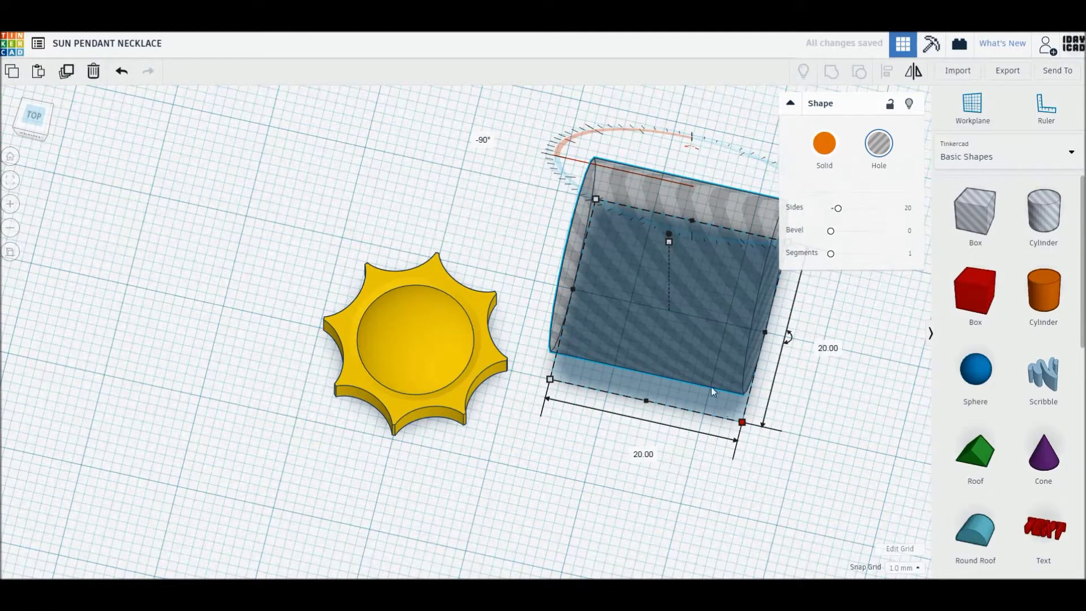
drag(742, 423, 713, 378)
click(625, 408)
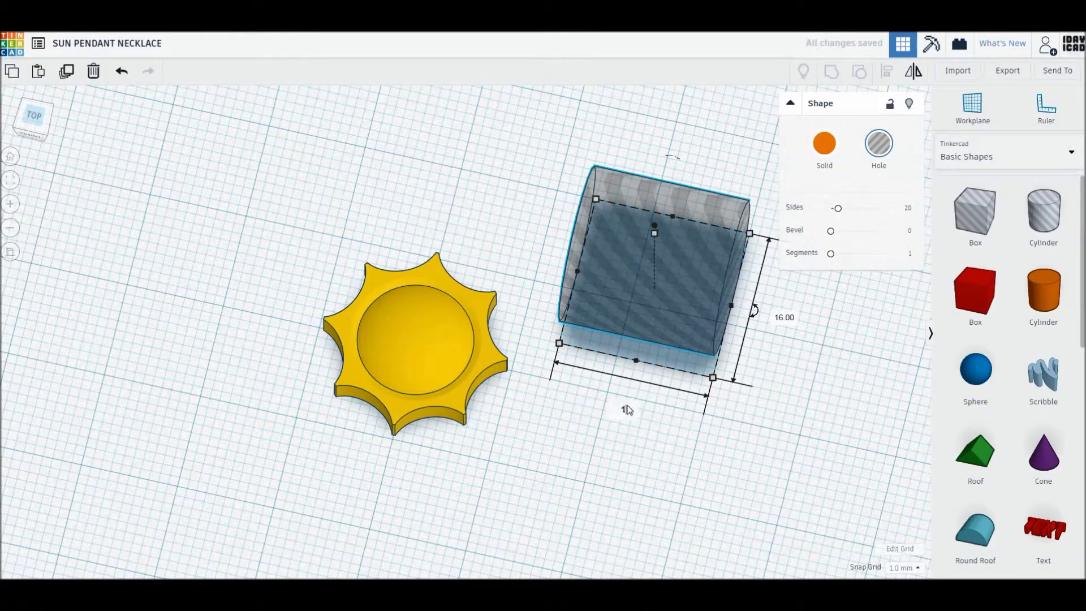
text(1)
key(Return)
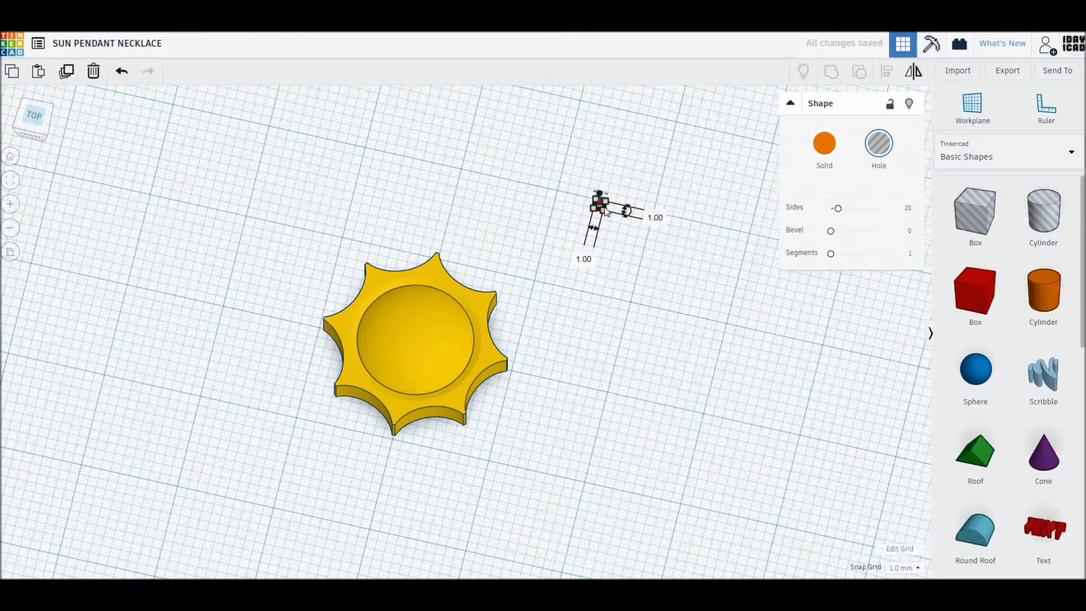
click(586, 258)
text(0)
key(Return)
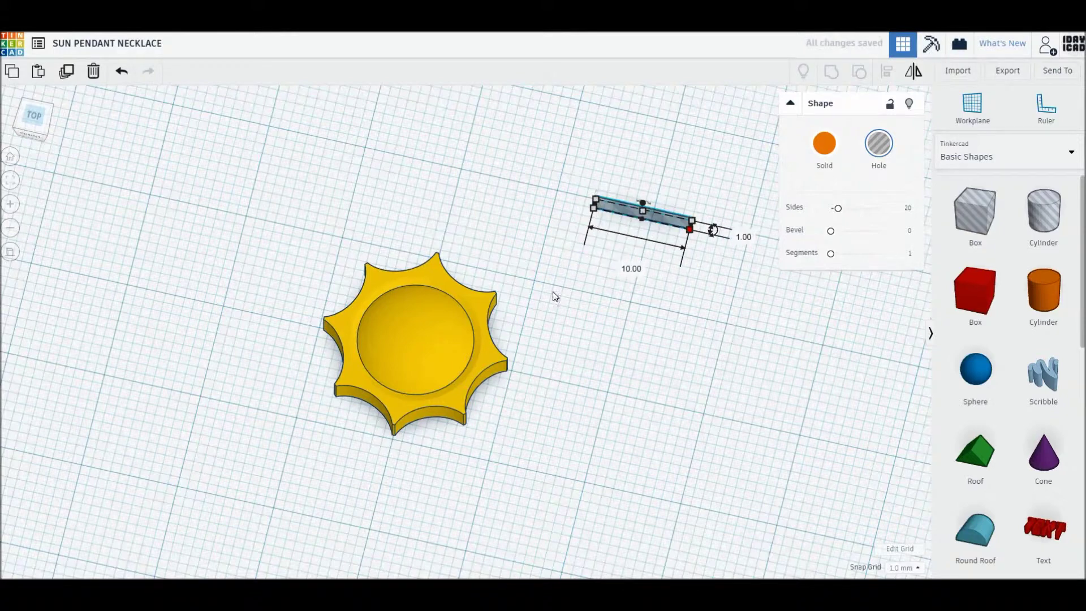
Align the hole bar with the sun and nudge it toward the sun's edge.
key(ctrl+a)
click(357, 145)
click(484, 369)
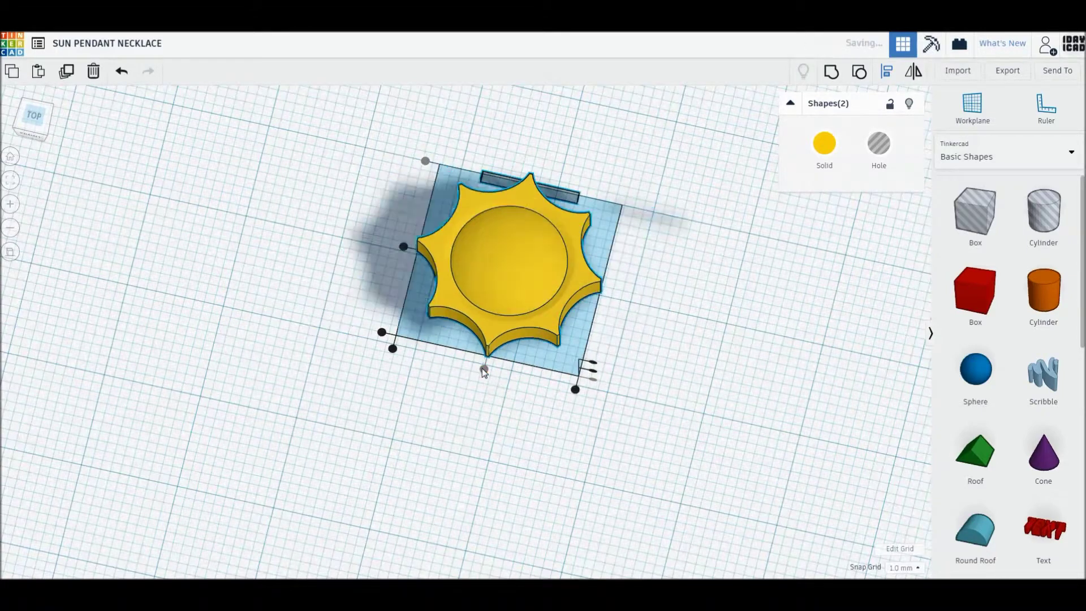
click(512, 463)
mouse_move(513, 462)
right_down()
mouse_move(281, 395)
mouse_move(404, 435)
mouse_move(642, 477)
right_up()
click(667, 477)
key(Left)
key(Left)
click(667, 477)
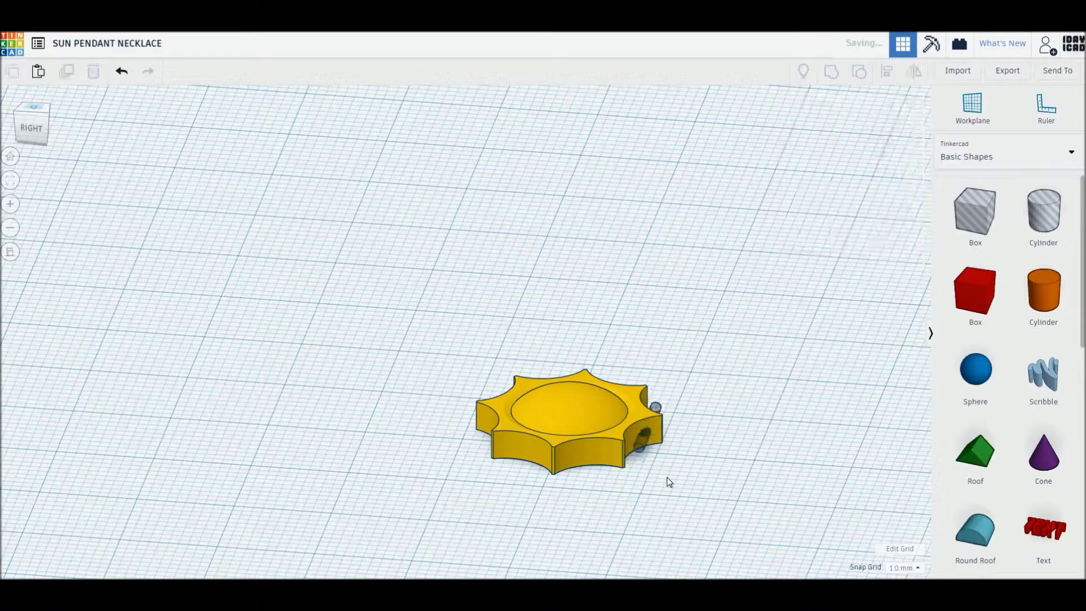
Group the hole with the sun to cut the channel, then return to a top-down view.
key(ctrl+a)
key(ctrl+g)
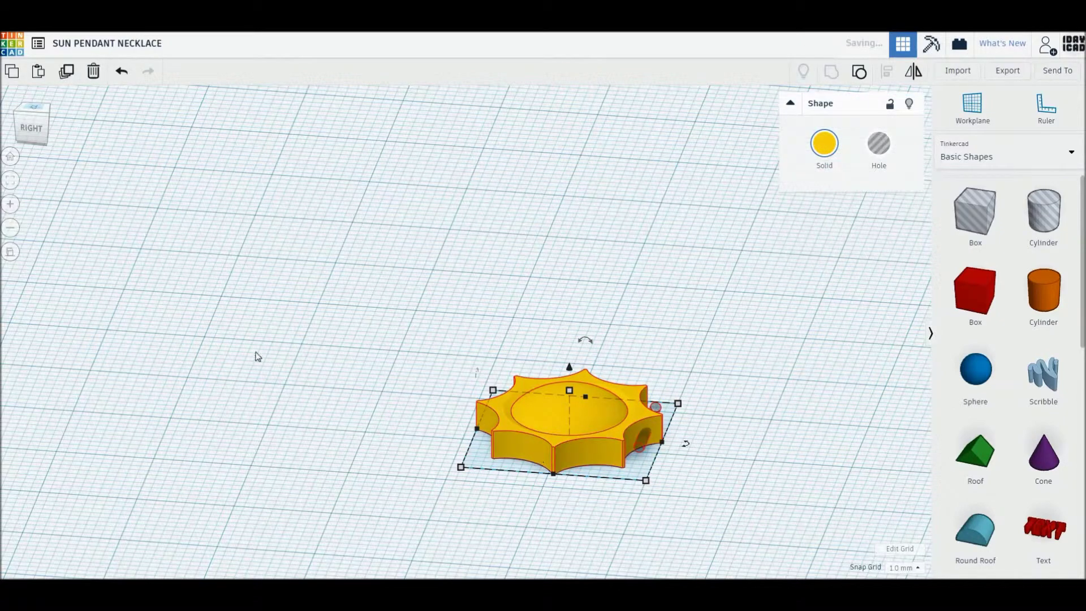
click(272, 354)
mouse_move(230, 354)
right_down()
mouse_move(487, 434)
mouse_move(531, 368)
right_up()
middle_drag(531, 367, 364, 473)
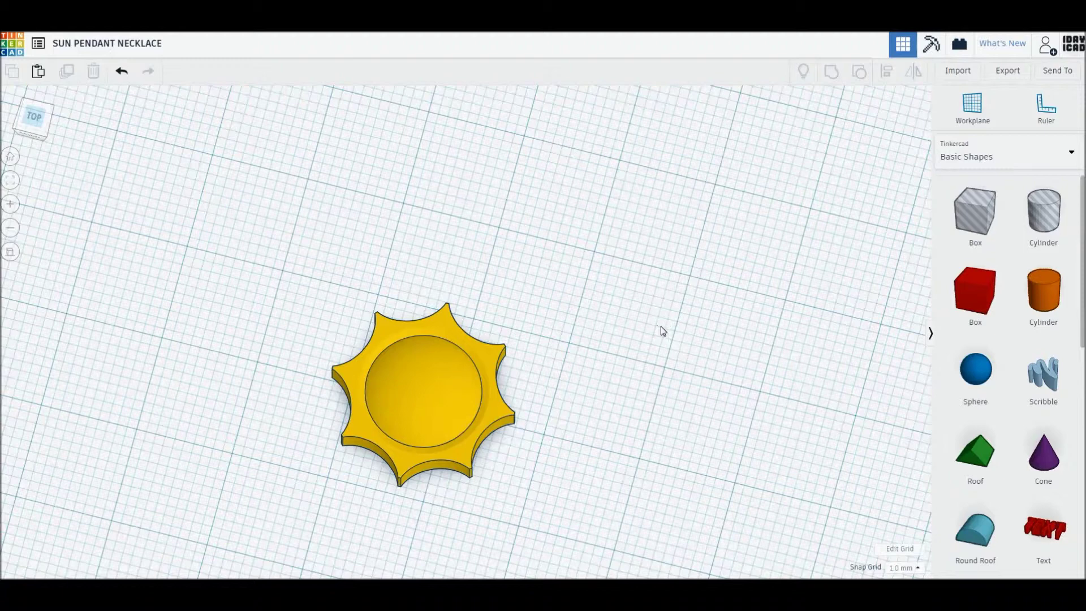
Place a torus beside the sun with a 0.1 tube thickness and 24 sides.
scroll(1034, 451, down, 2)
scroll(1033, 451, down, 2)
scroll(1043, 529, down, 2)
scroll(1043, 529, down, 1)
drag(1044, 543, 631, 342)
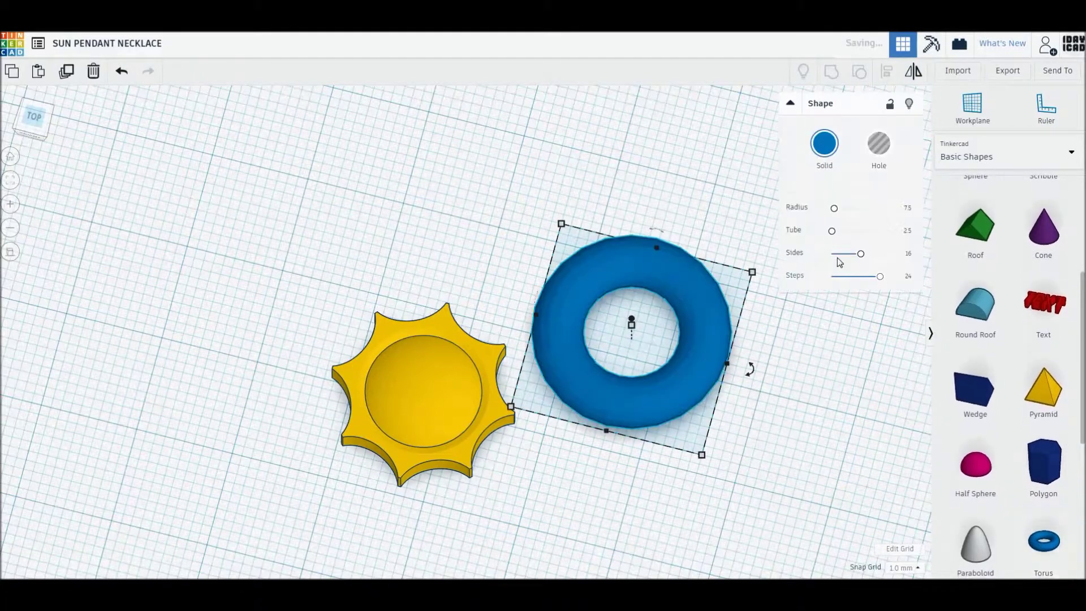
click(908, 252)
click(909, 232)
text(0.1)
key(Return)
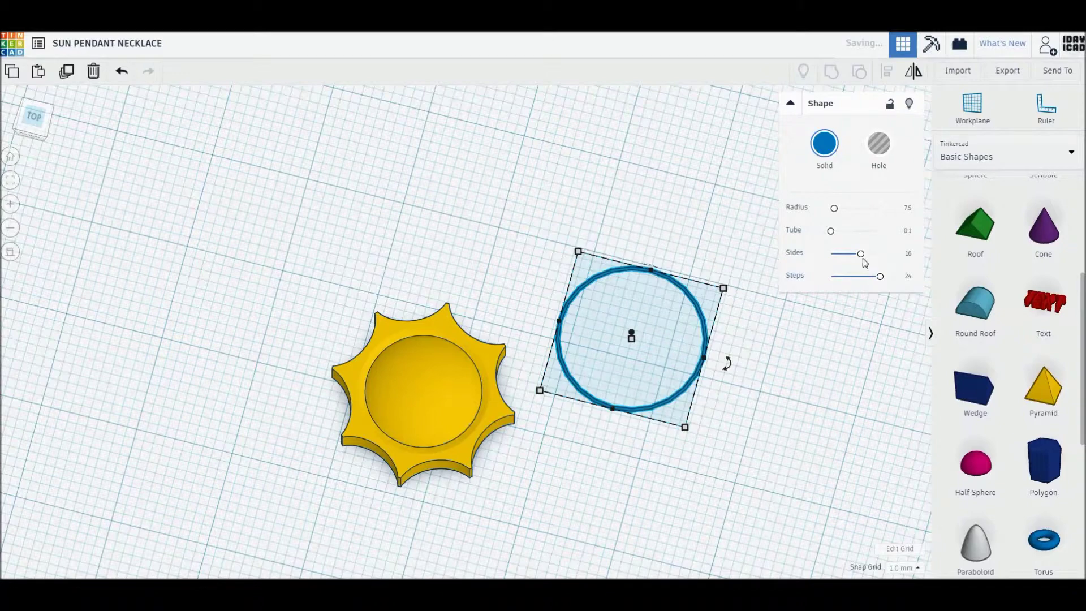
drag(861, 253, 893, 260)
Enlarge the torus into a large loop by setting its size to 100.
drag(578, 251, 541, 189)
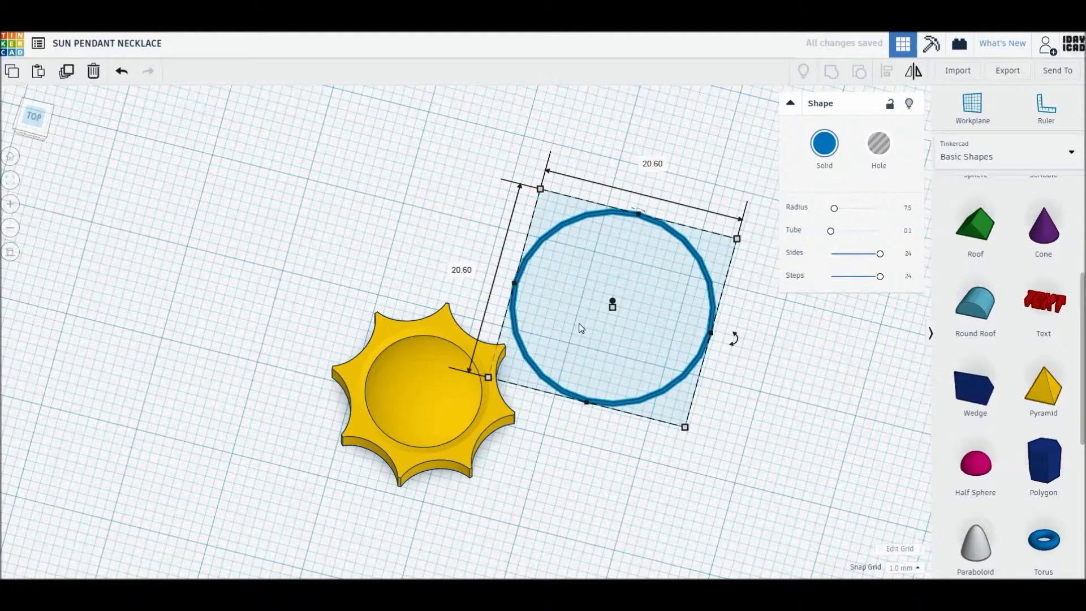
click(472, 269)
text(100)
key(Return)
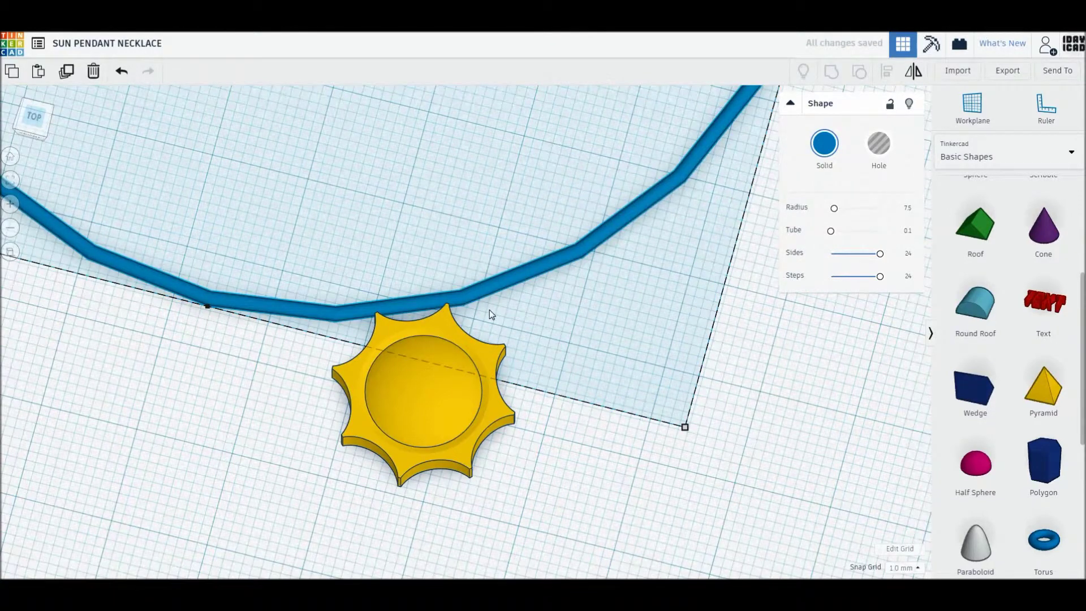
Shift the ring and sun together, then nudge the sun pendant slightly lower.
key(ctrl+a)
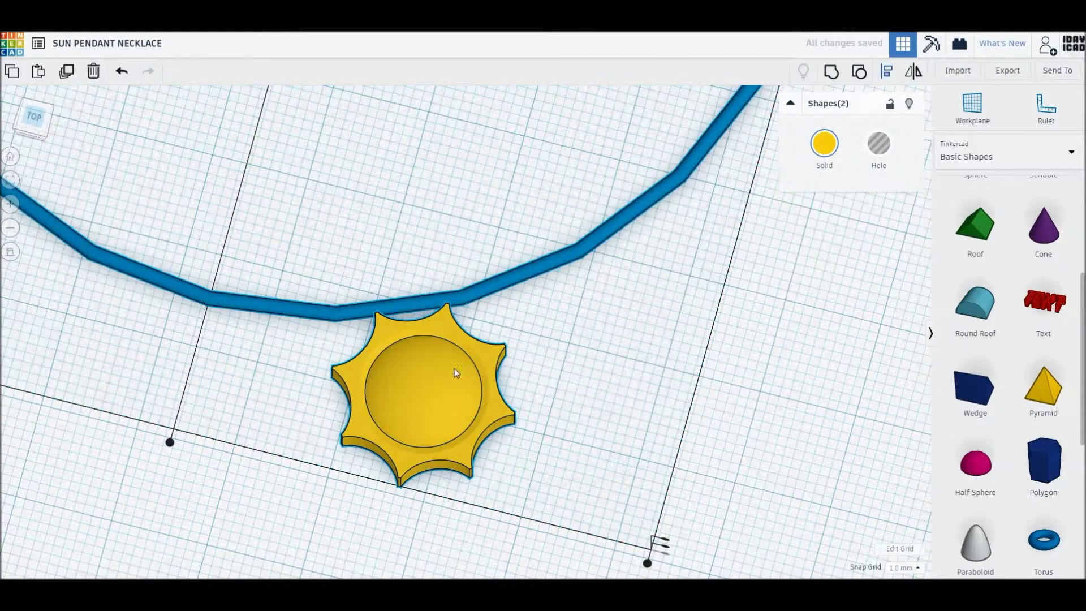
drag(178, 458, 170, 445)
right_drag(188, 481, 230, 433)
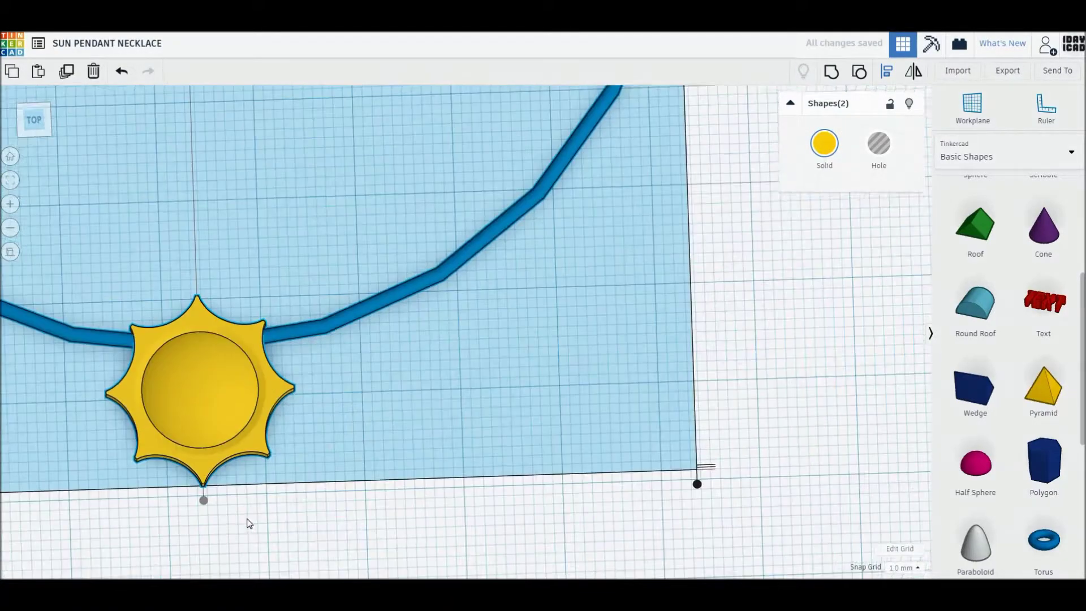
click(31, 121)
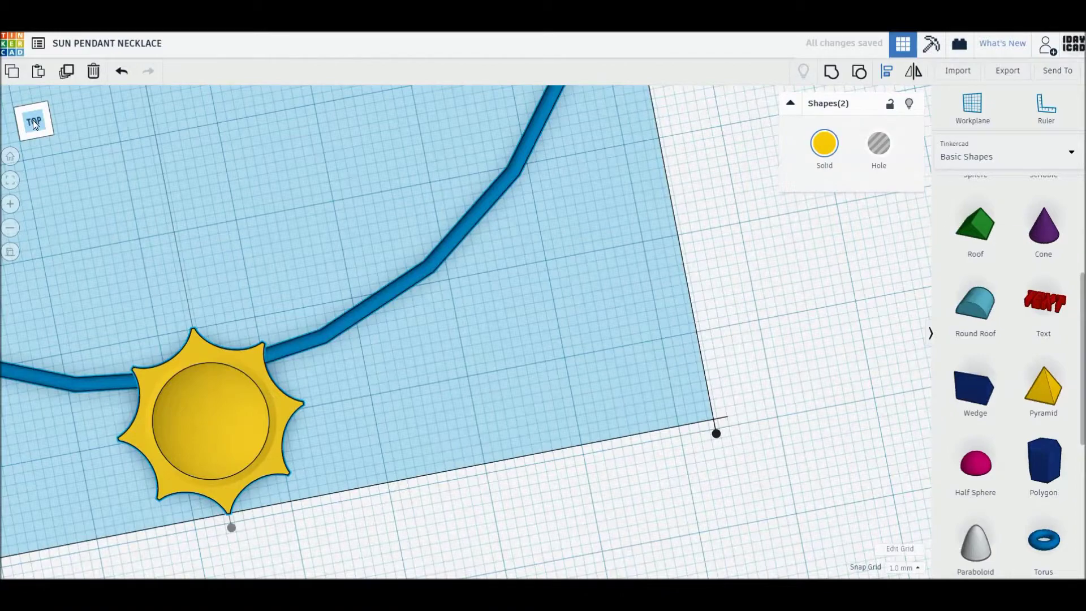
click(430, 368)
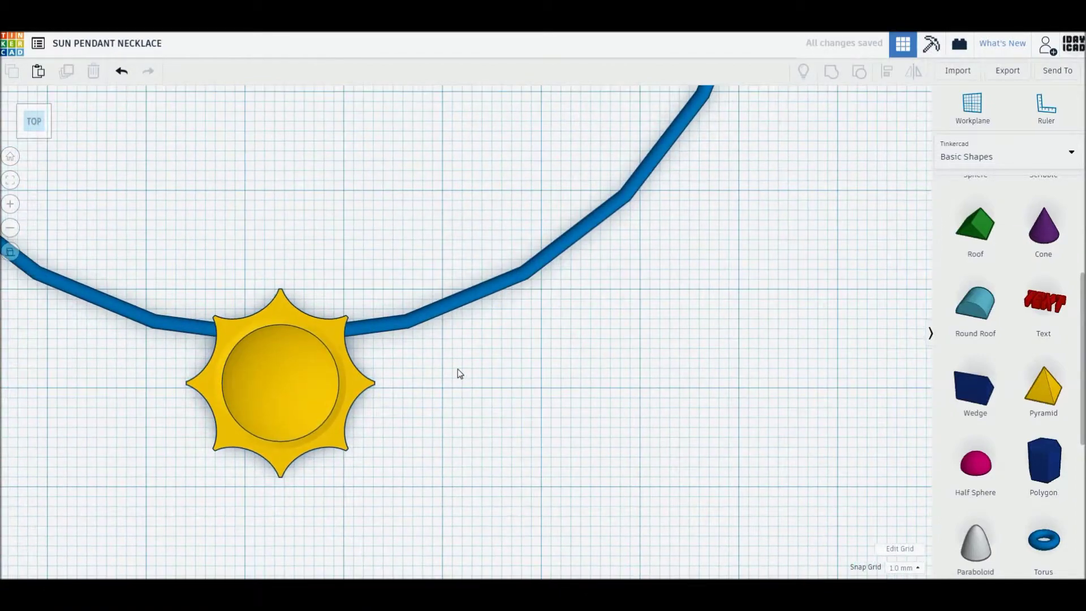
click(334, 379)
key(Down)
key(Down)
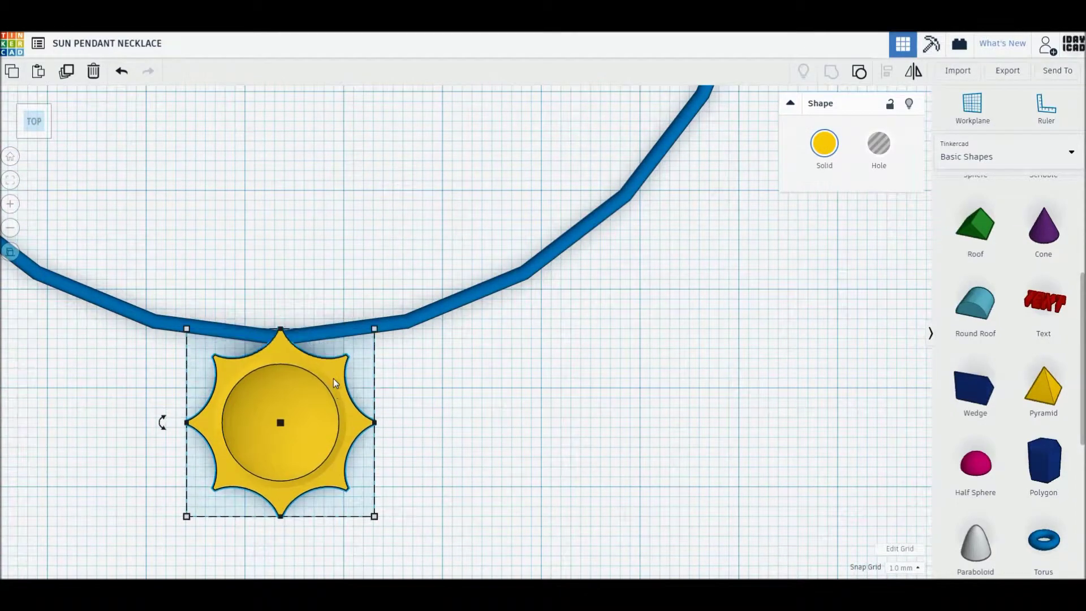
right_drag(444, 422, 444, 323)
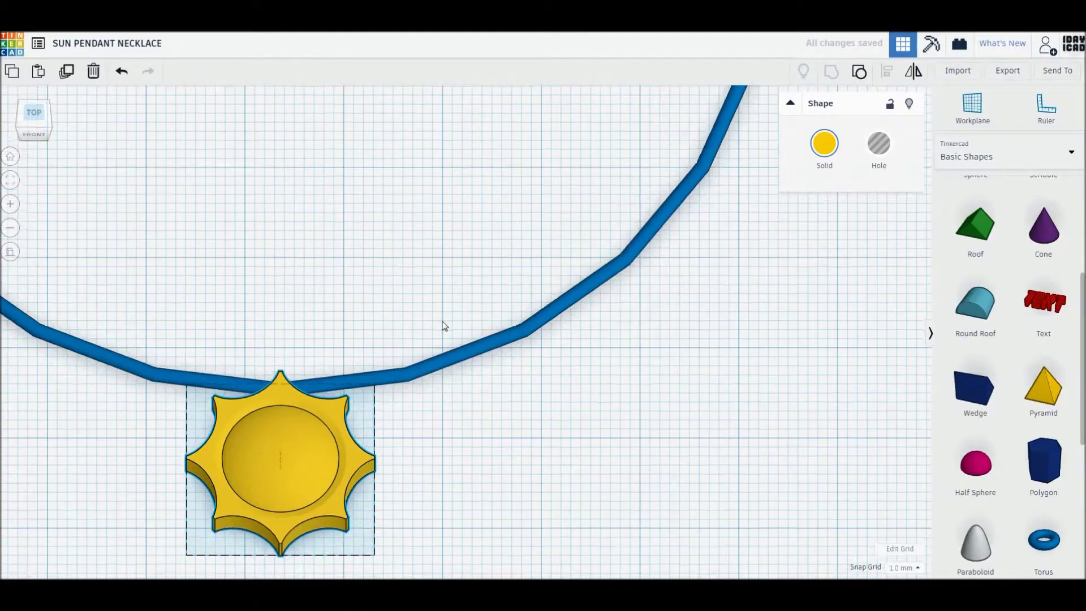
scroll(444, 324, down, 2)
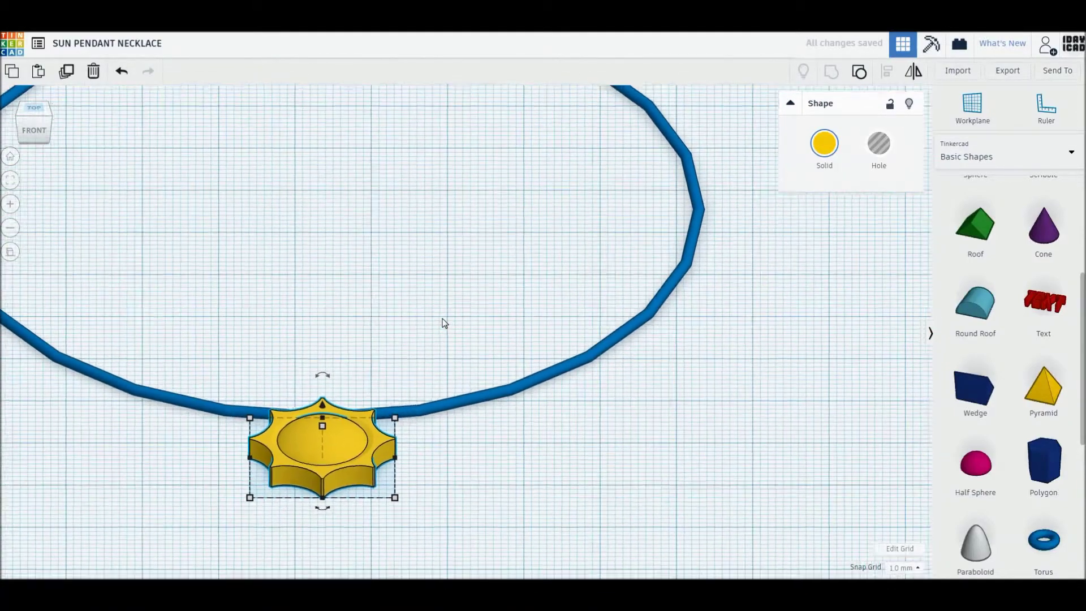
scroll(444, 323, down, 2)
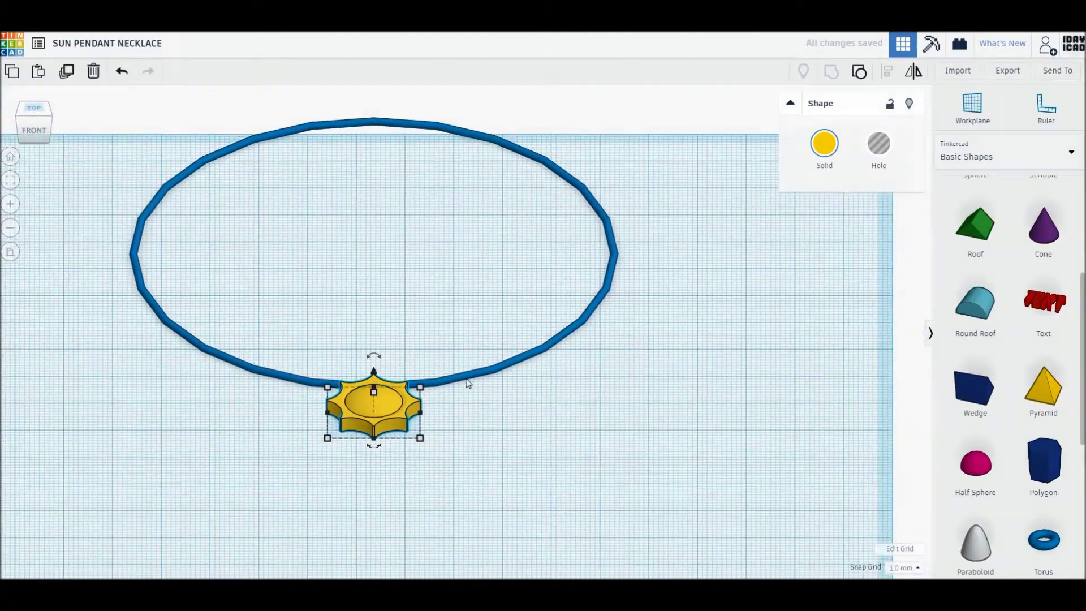
Resize the necklace loop from 88.80 to 80 by 80 mm.
click(467, 383)
shift+drag(617, 392, 589, 373)
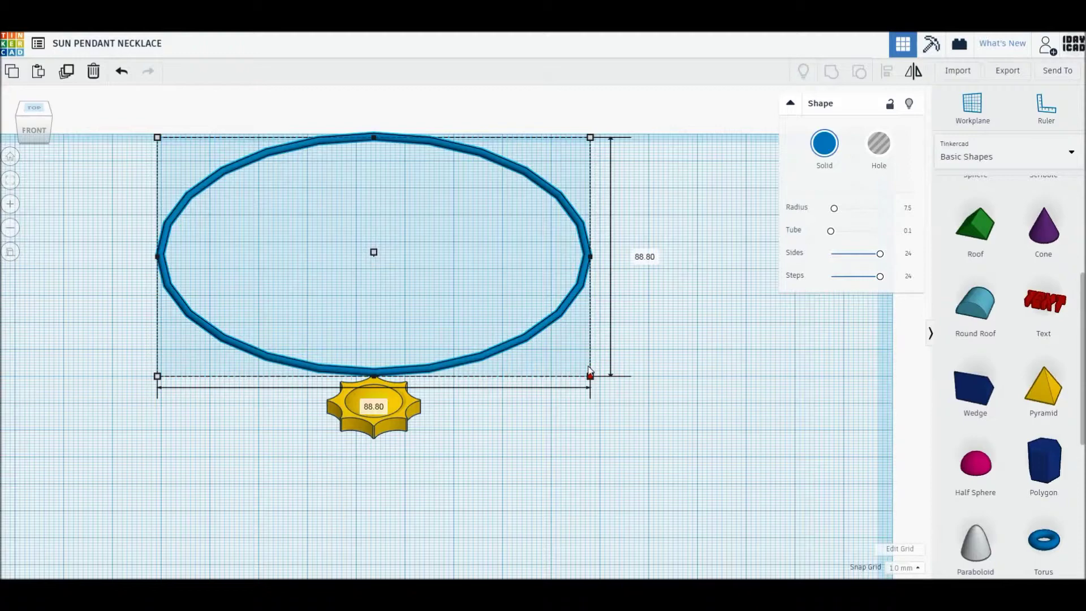
click(645, 256)
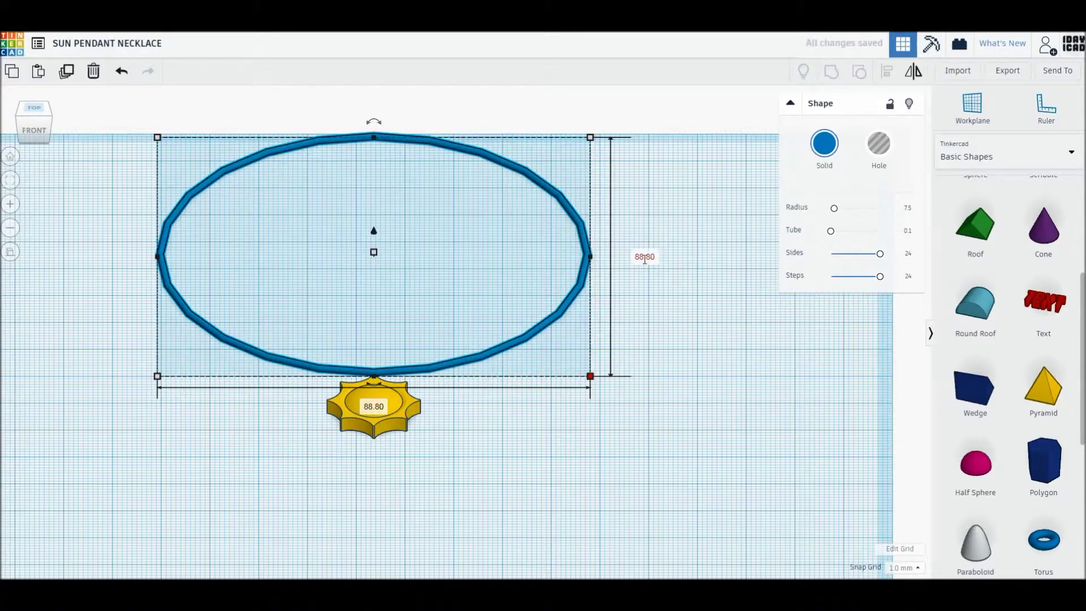
text(80)
key(Return)
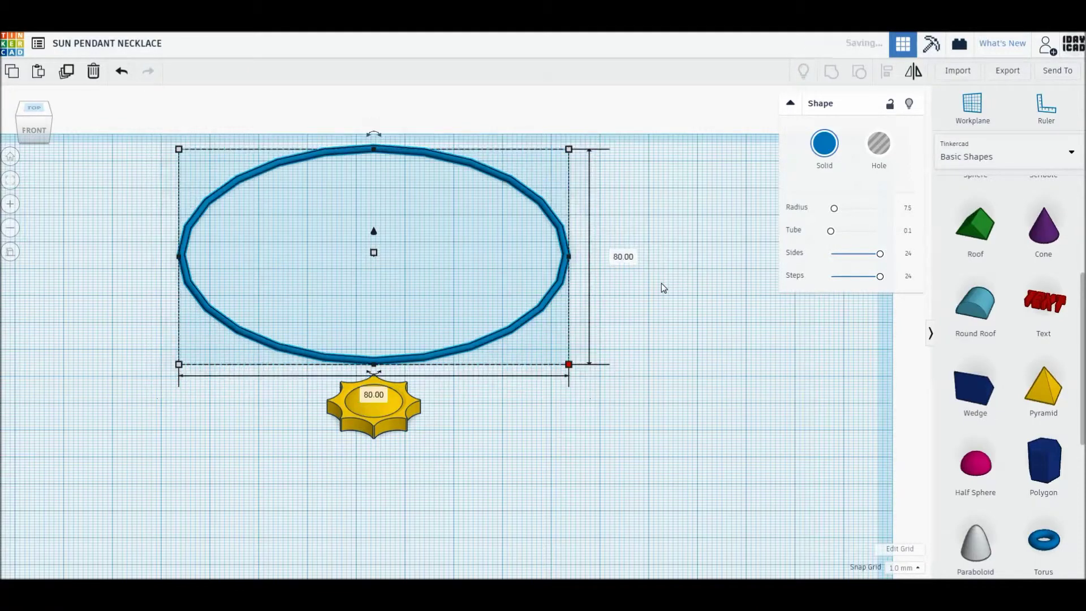
right_drag(616, 287, 515, 357)
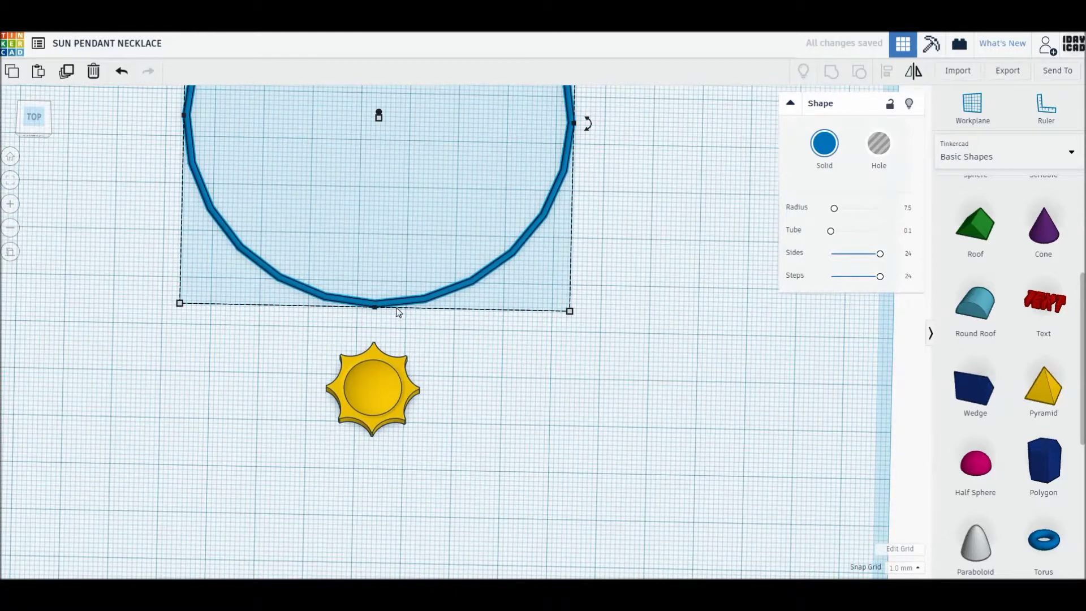
Align the loop with the sun and lower it until it touches the pendant.
key(ctrl+a)
key(l)
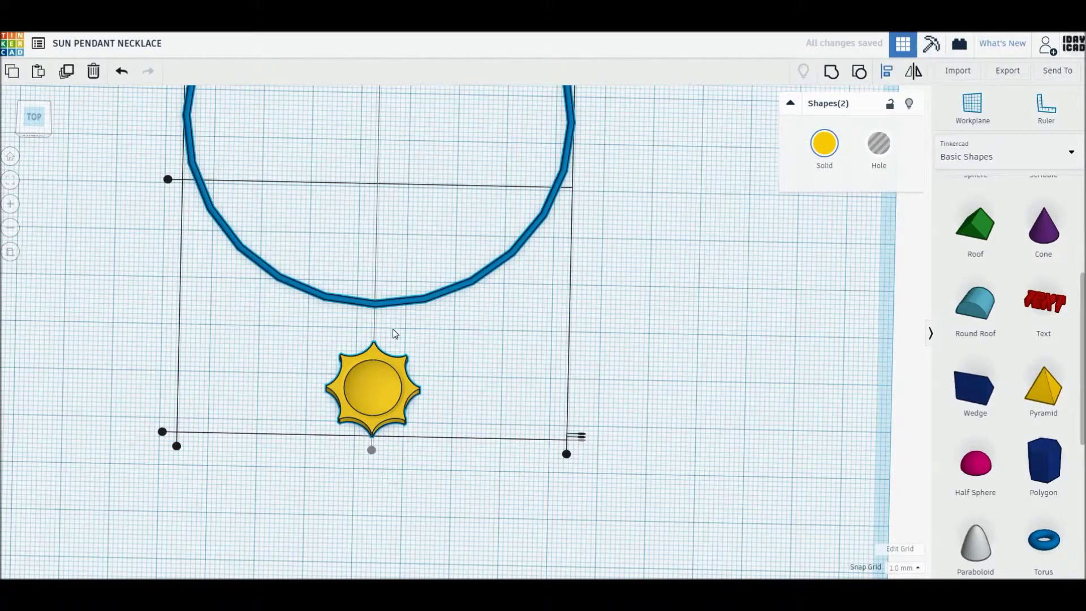
click(158, 355)
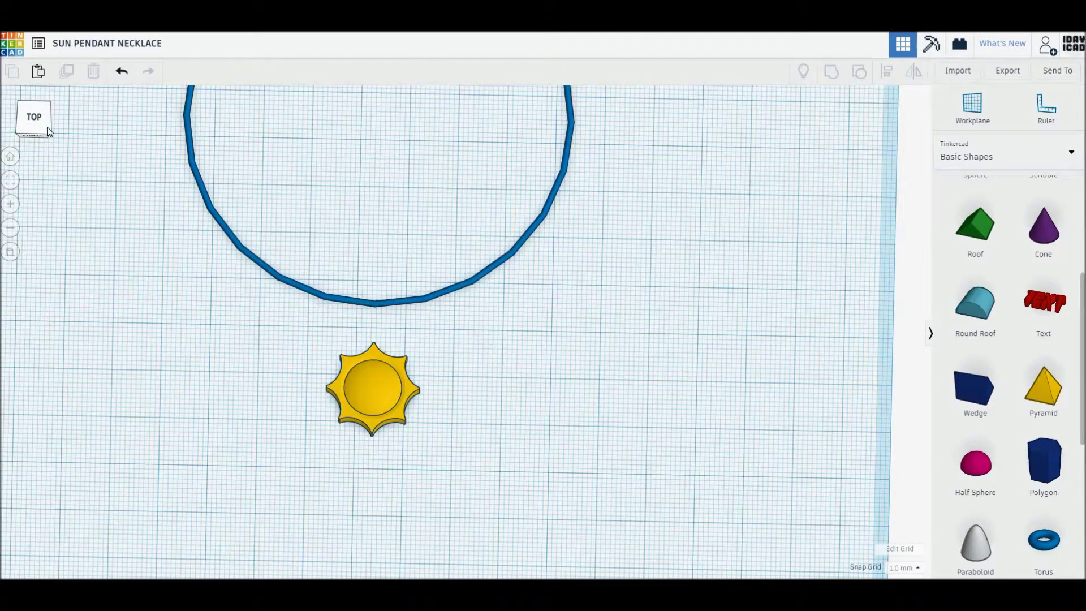
click(42, 119)
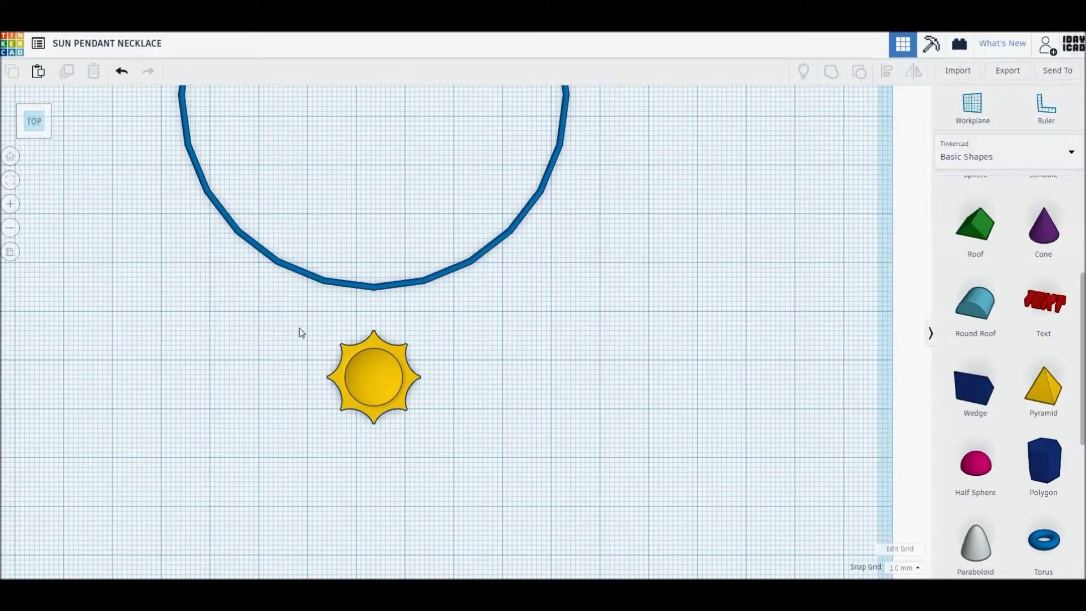
click(393, 288)
key(Down)
key(Down)
key(Down)
key(Down)
key(Down)
key(Down)
key(Down)
key(Down)
key(Down)
key(Down)
key(Down)
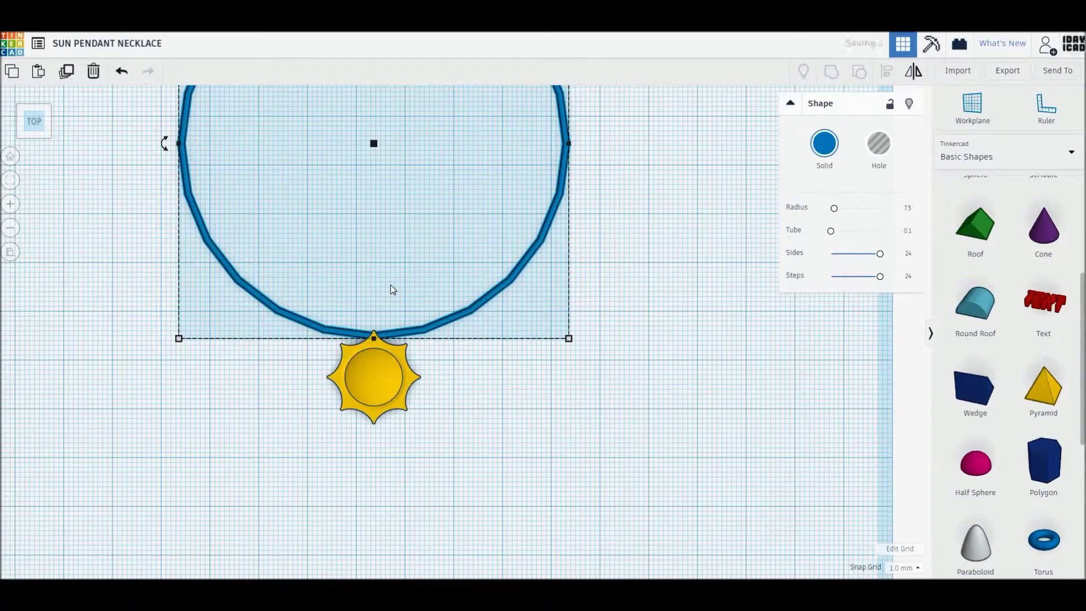
key(Down)
mouse_move(517, 466)
right_down()
mouse_move(389, 425)
mouse_move(465, 391)
right_up()
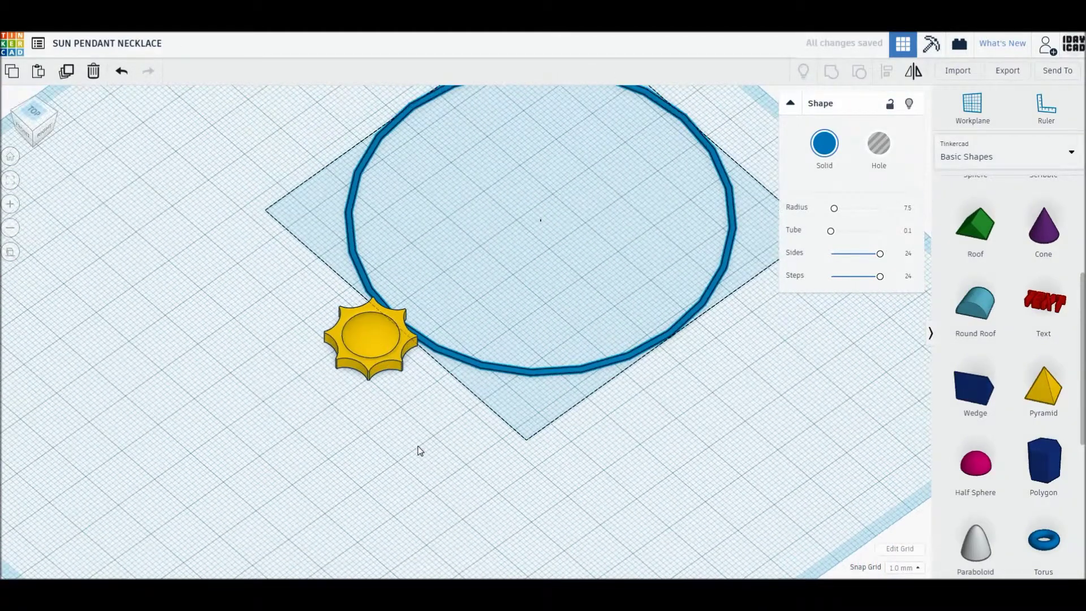
click(459, 380)
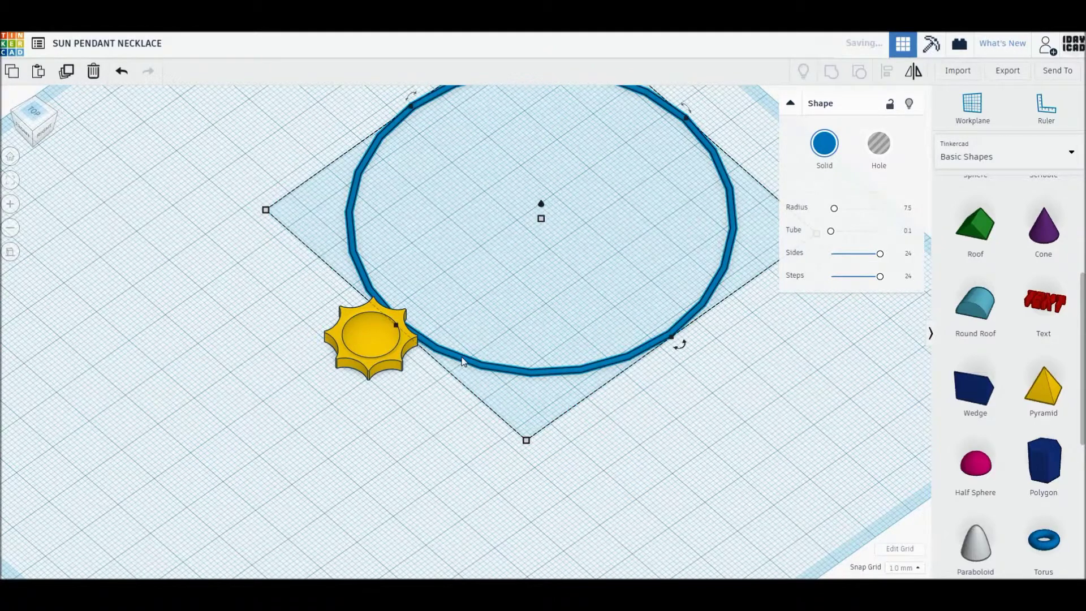
key(ctrl+Up)
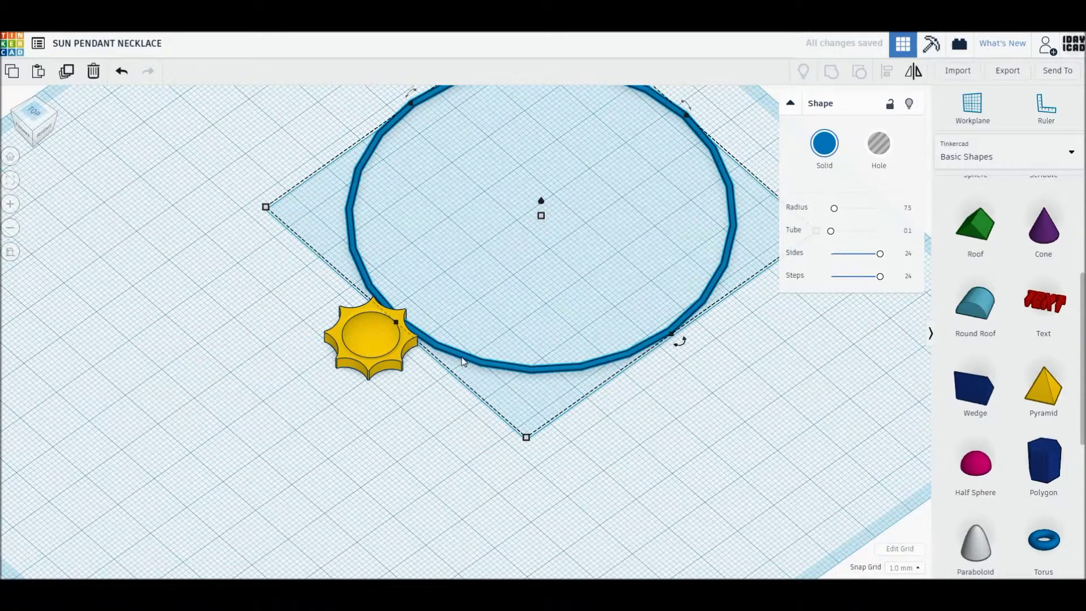
Colour the necklace loop yellow from the Solid colour palette.
click(829, 148)
click(855, 251)
click(558, 451)
mouse_move(558, 451)
right_down()
mouse_move(535, 462)
mouse_move(753, 454)
right_up()
key(ctrl+a)
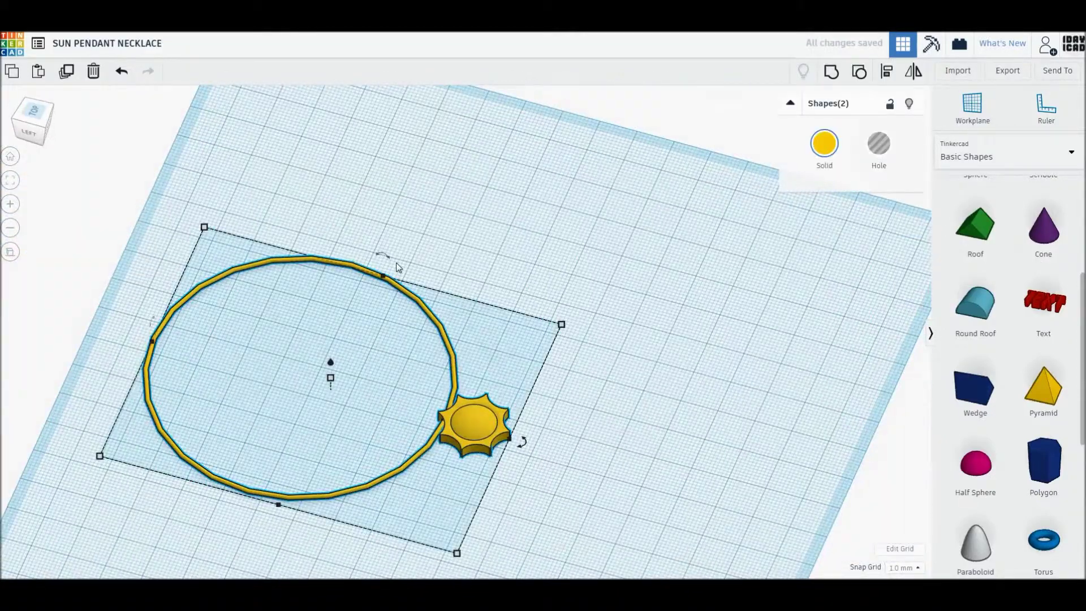
Rotate the loop and sun upright together, lifted 6.40 mm, and slide them toward the front.
drag(387, 260, 413, 274)
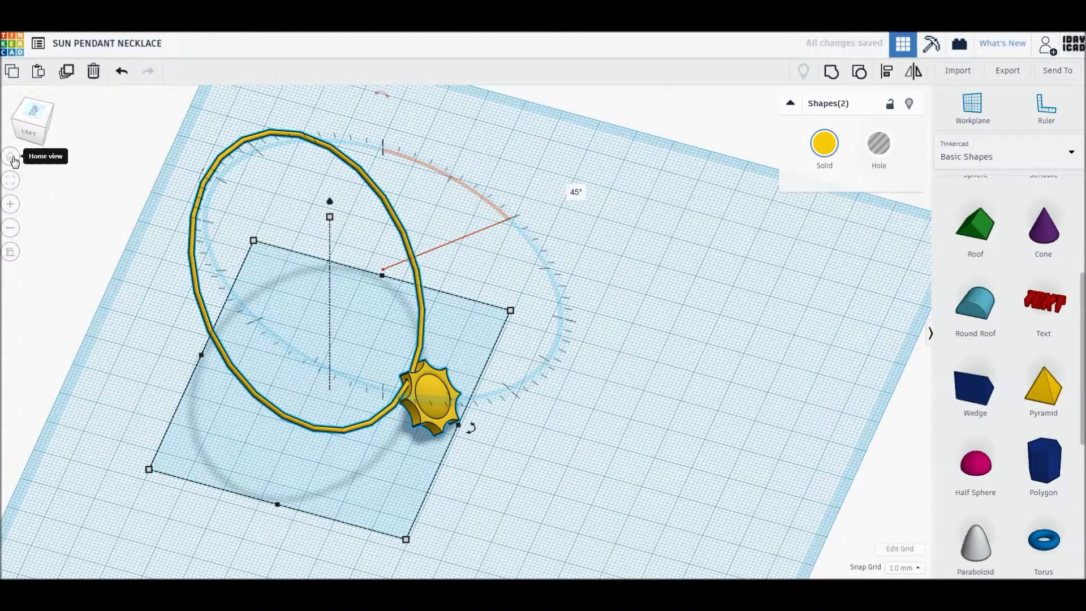
click(11, 157)
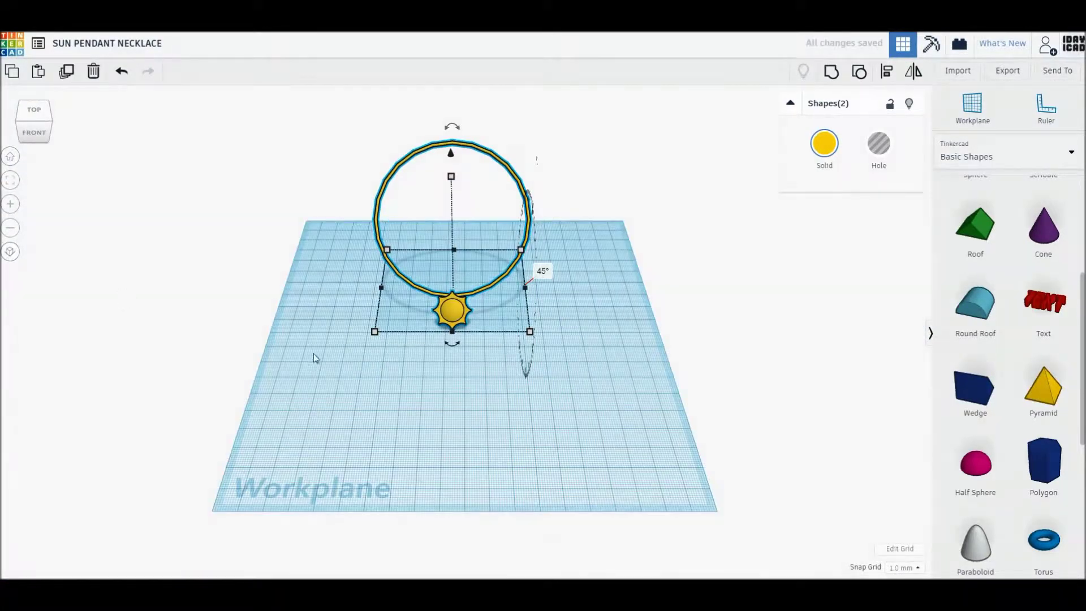
drag(447, 317, 471, 371)
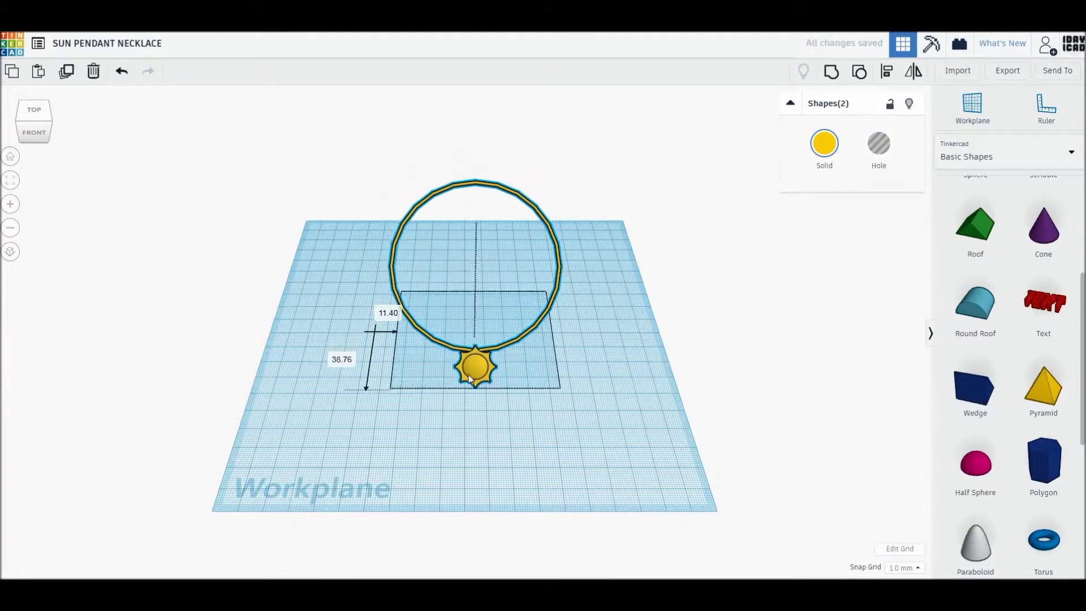
drag(471, 371, 462, 376)
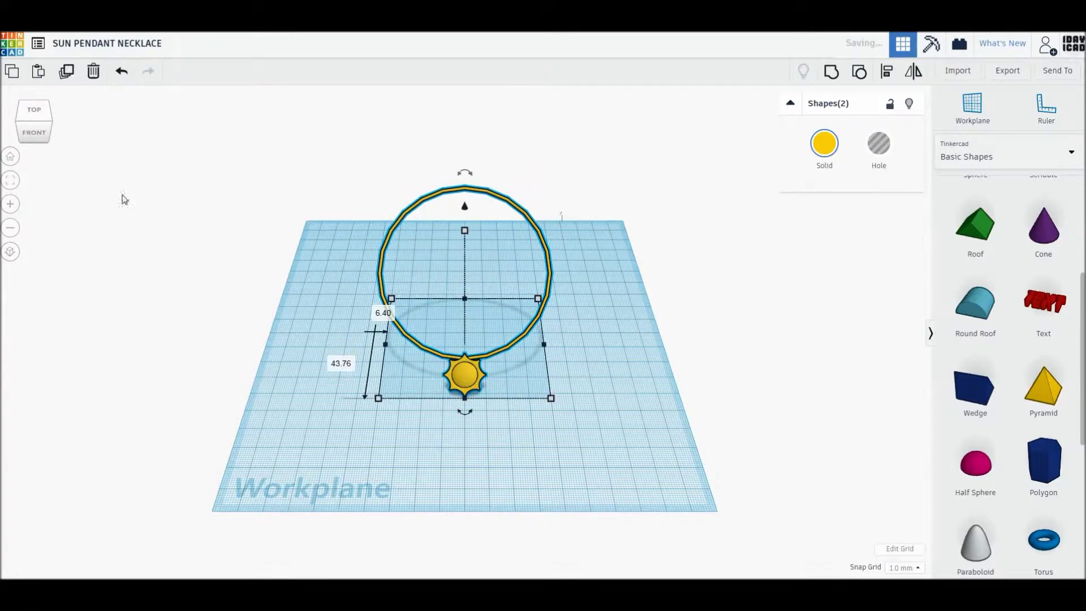
click(11, 159)
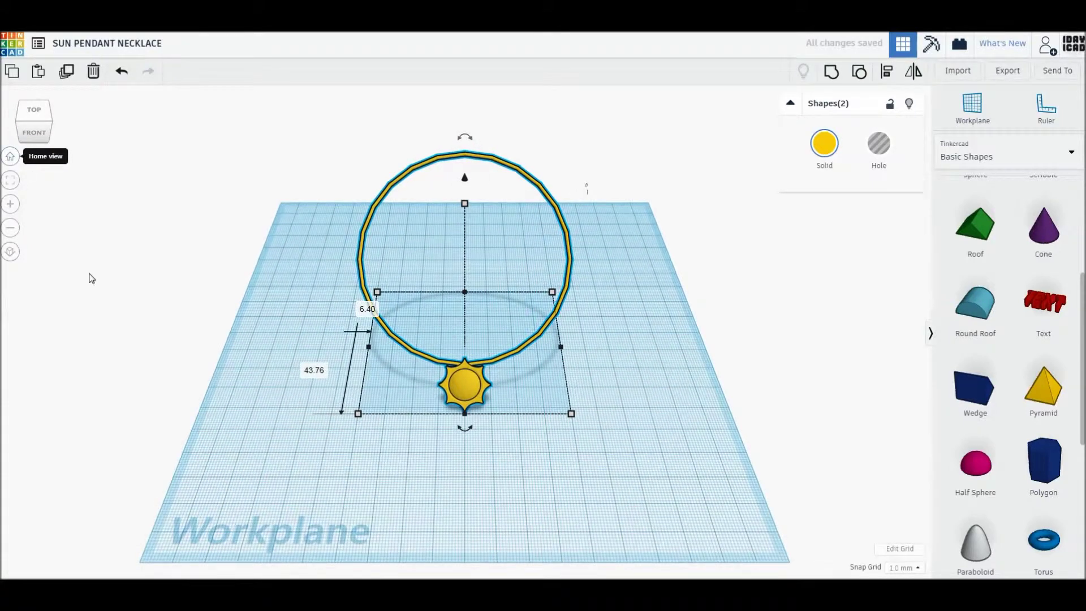
click(10, 180)
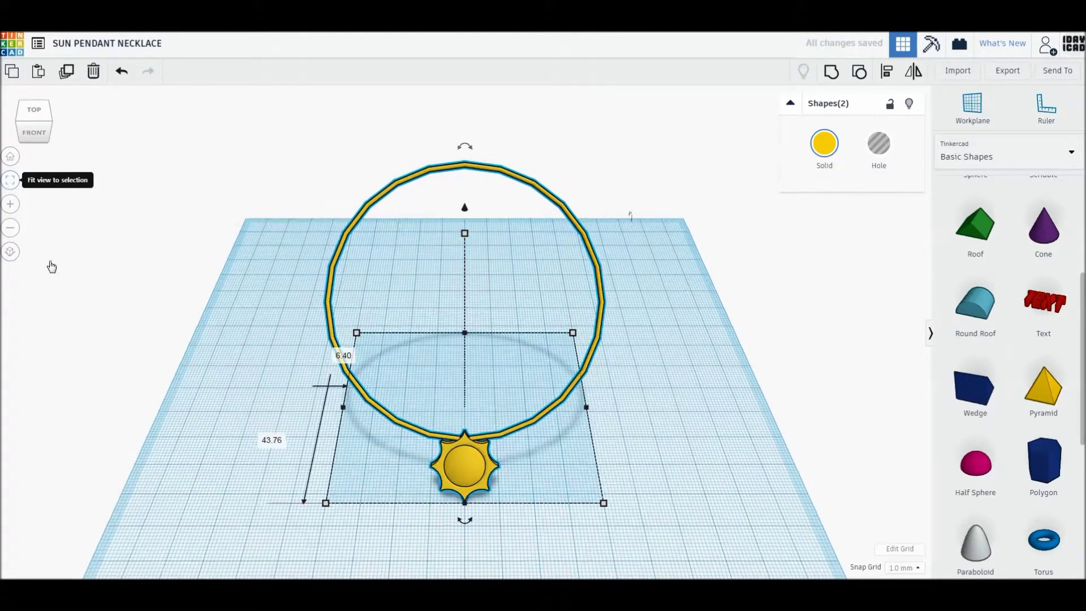
click(283, 368)
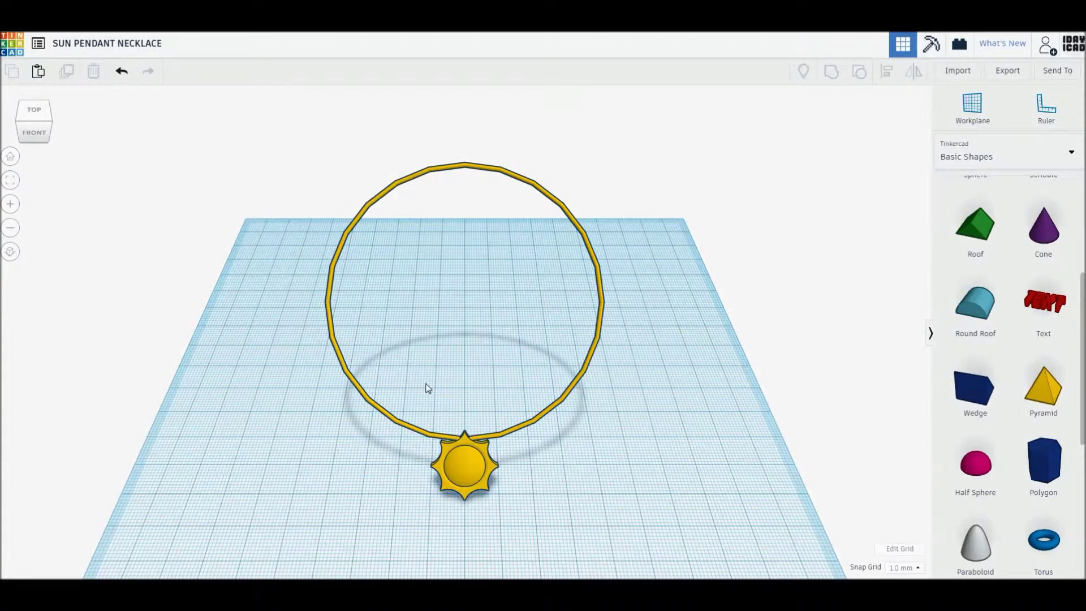
Nudge the upright necklace and sun two steps further toward the front of the workplane.
click(10, 156)
scroll(389, 337, down, 1)
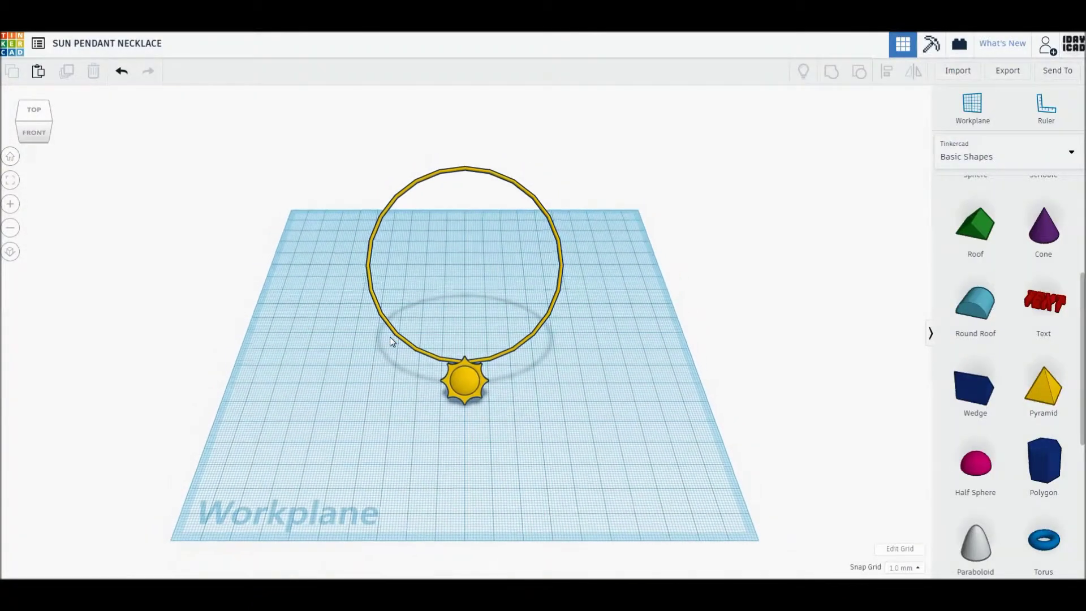
scroll(390, 337, up, 2)
scroll(390, 340, up, 1)
scroll(390, 340, up, 1)
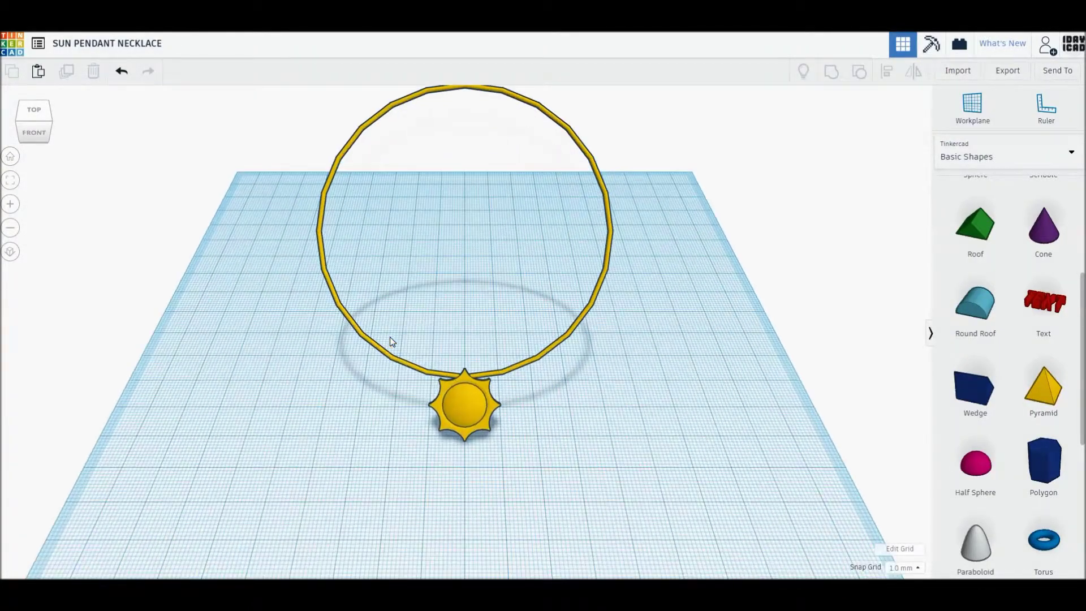
scroll(390, 337, up, 1)
key(ctrl+a)
scroll(389, 338, up, 2)
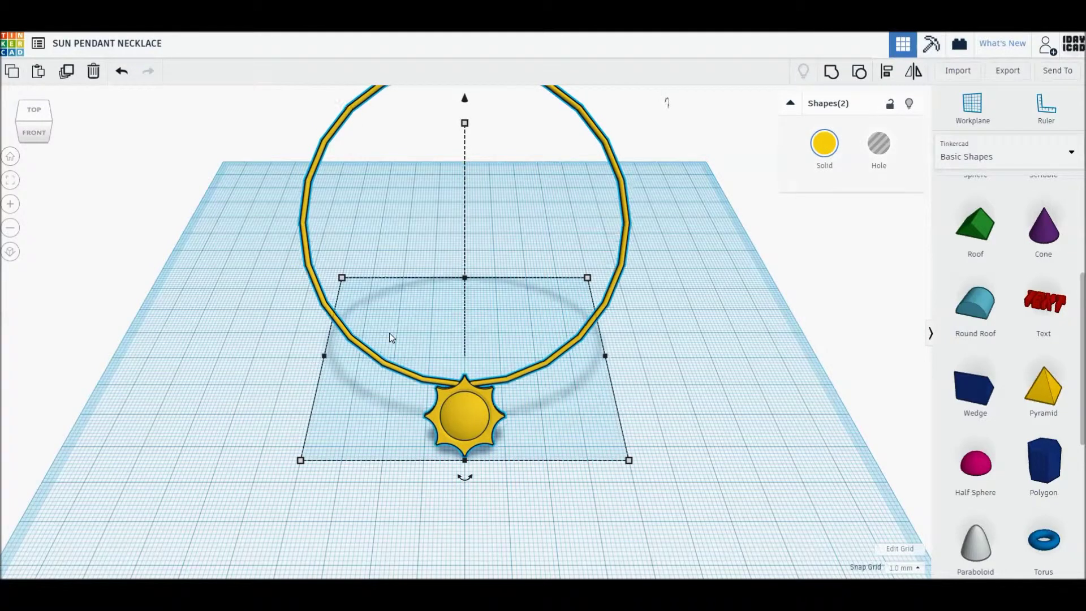
key(Down)
key(Down)
key(Down)
key(Down)
key(Down)
key(Down)
key(Down)
key(Down)
key(Down)
key(Down)
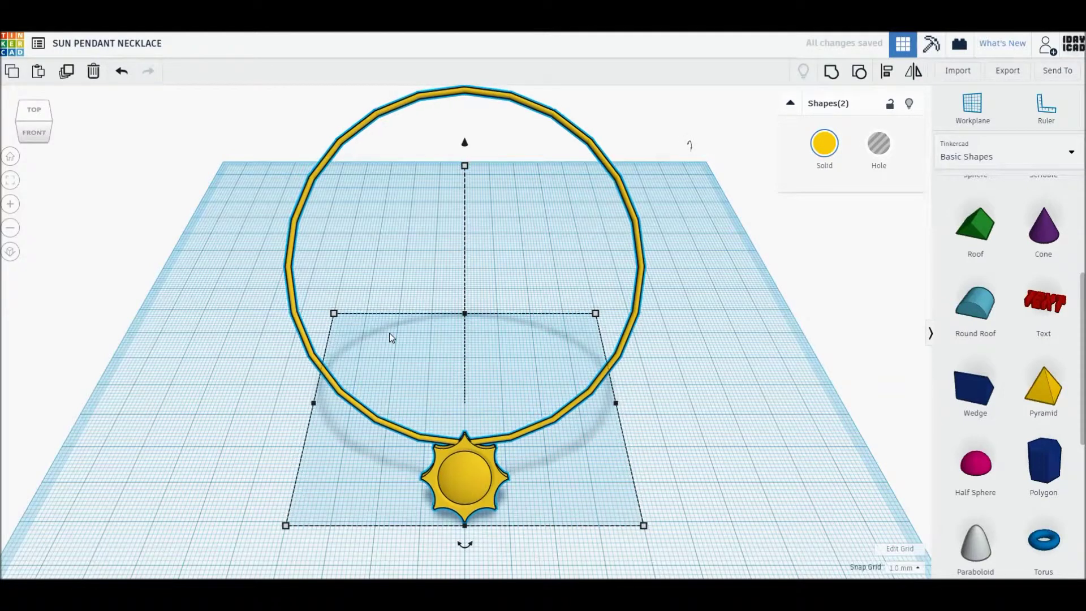
key(Down)
key(Down)
key(Down)
click(225, 364)
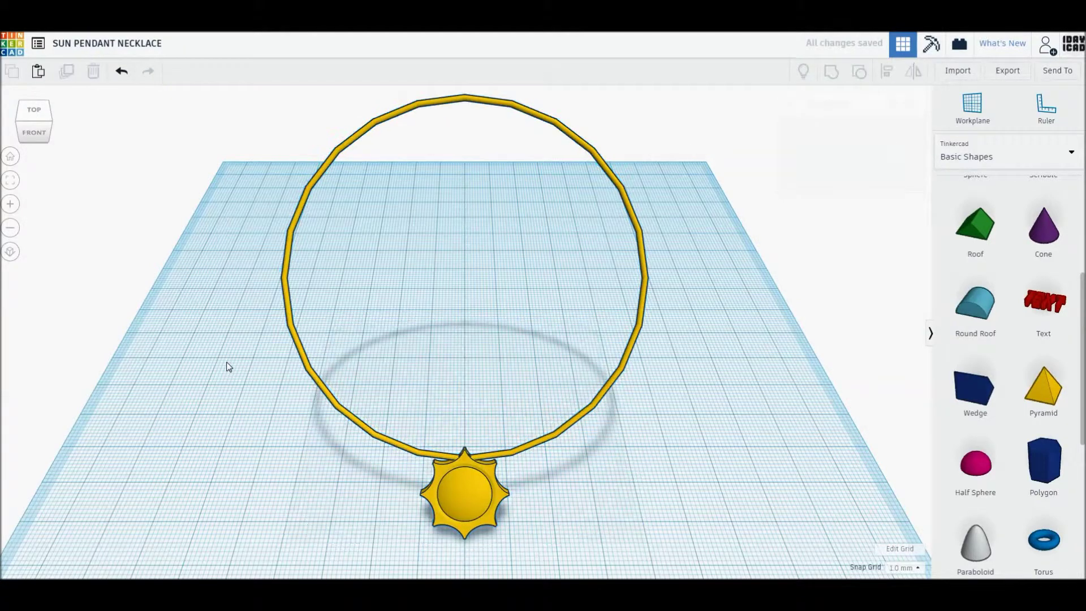